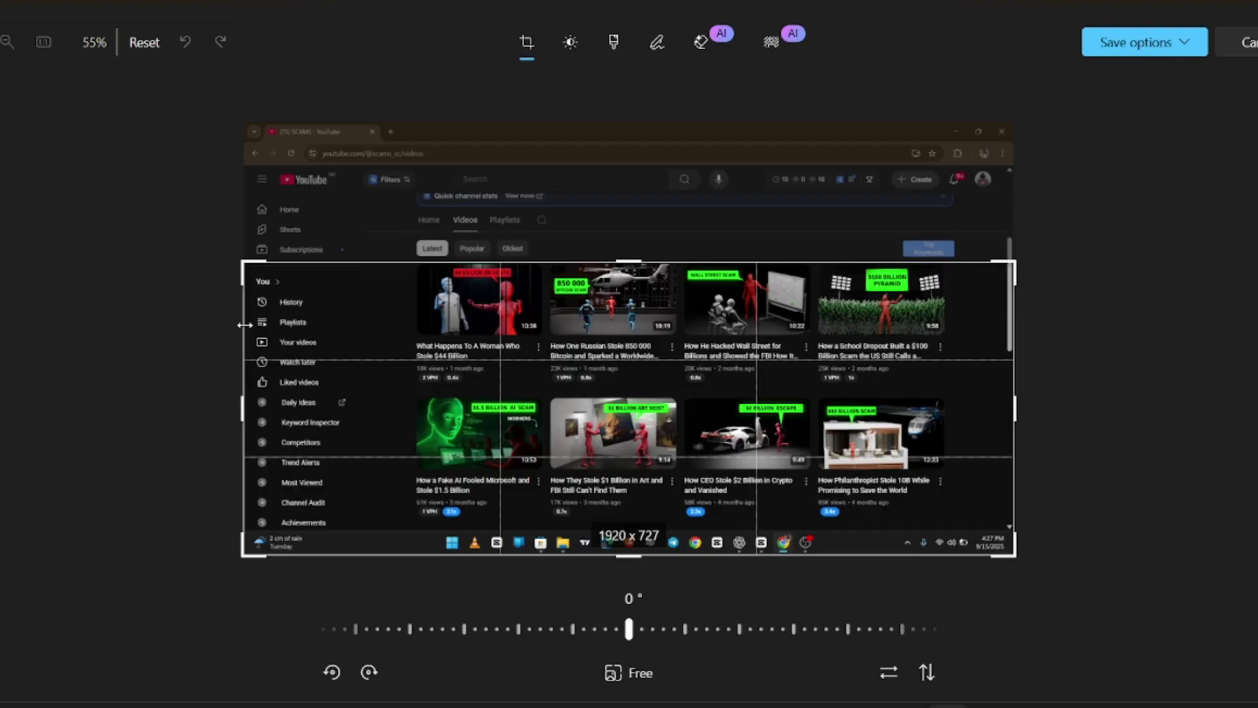
Step: Tighten the Photos crop around the eight-thumbnail grid of video titles
{"action": "scroll", "coordinate": [244, 324], "scroll_direction": "up", "scroll_amount": 3}
{"action": "scroll", "coordinate": [245, 325], "scroll_direction": "down", "scroll_amount": 3}
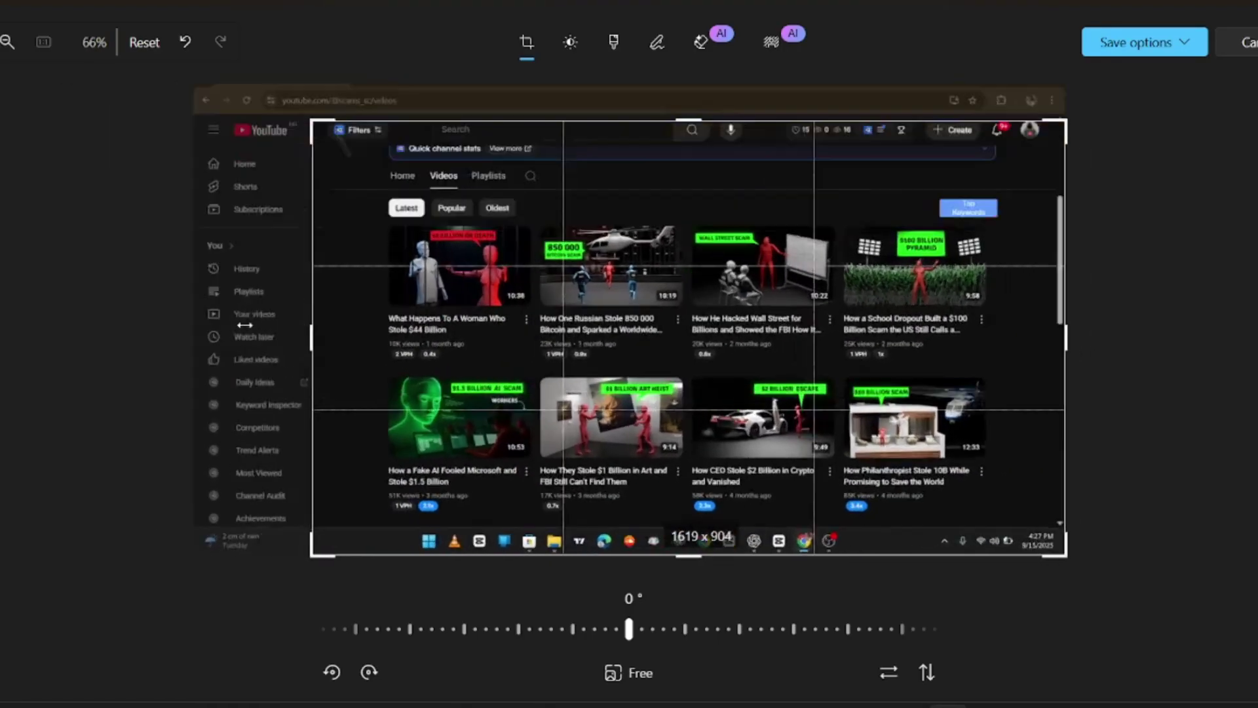
{"action": "scroll", "coordinate": [244, 324], "scroll_direction": "up", "scroll_amount": 3}
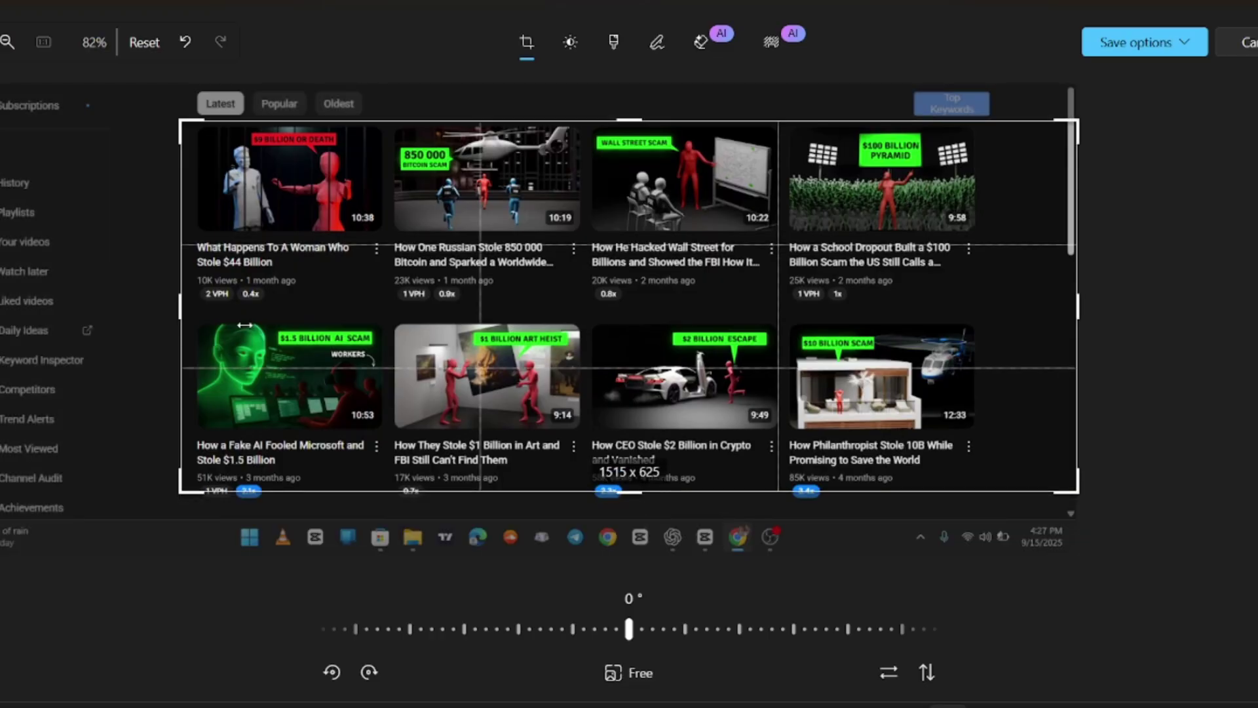
{"action": "scroll", "coordinate": [244, 324], "scroll_direction": "up", "scroll_amount": 1}
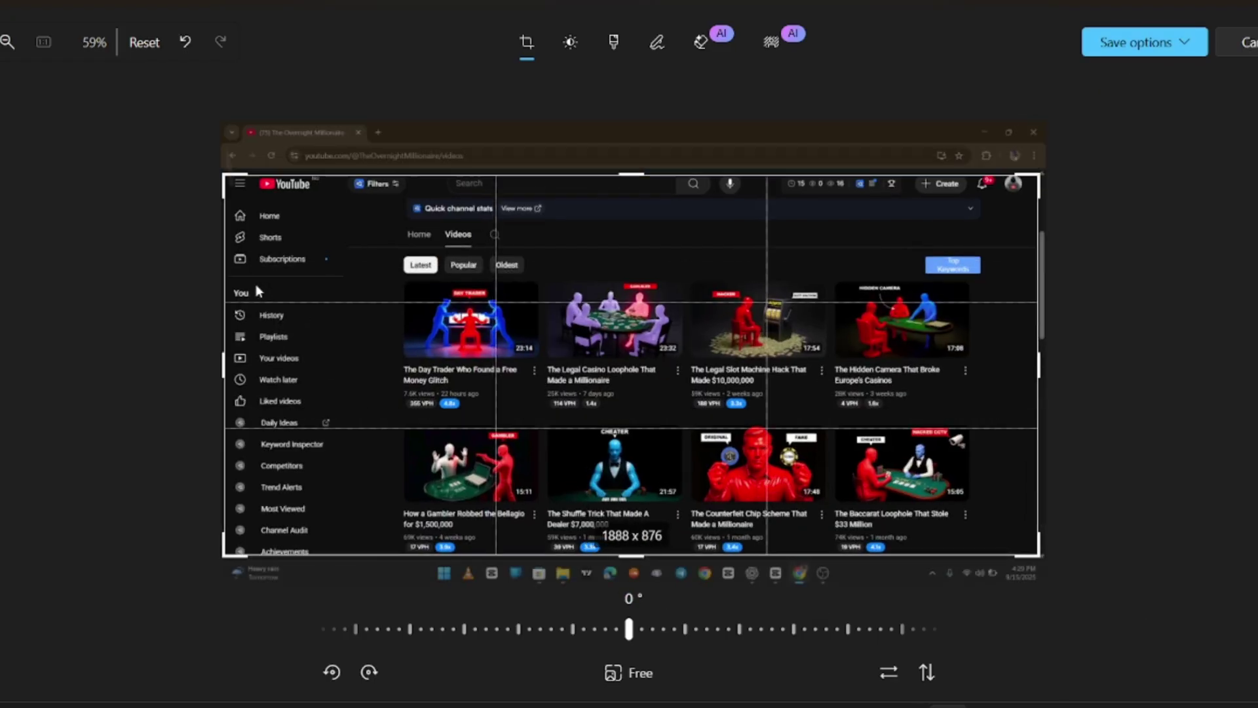
{"action": "left_click_drag", "start_coordinate": [257, 292], "coordinate": [255, 284]}
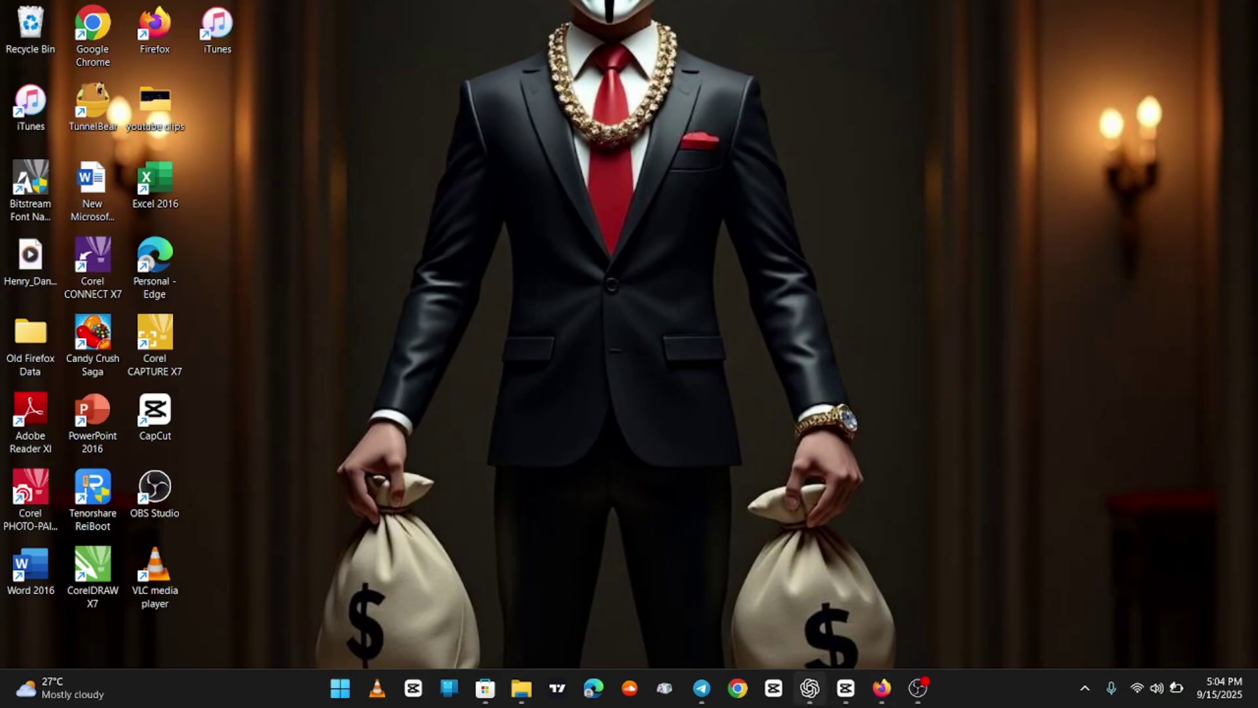
Step: Attach Screenshot (30), Screenshot (31) and Screenshot (33) from disk to a new ChatGPT message
{"action": "mouse_move", "coordinate": [809, 688]}
{"action": "mouse_move", "coordinate": [819, 606]}
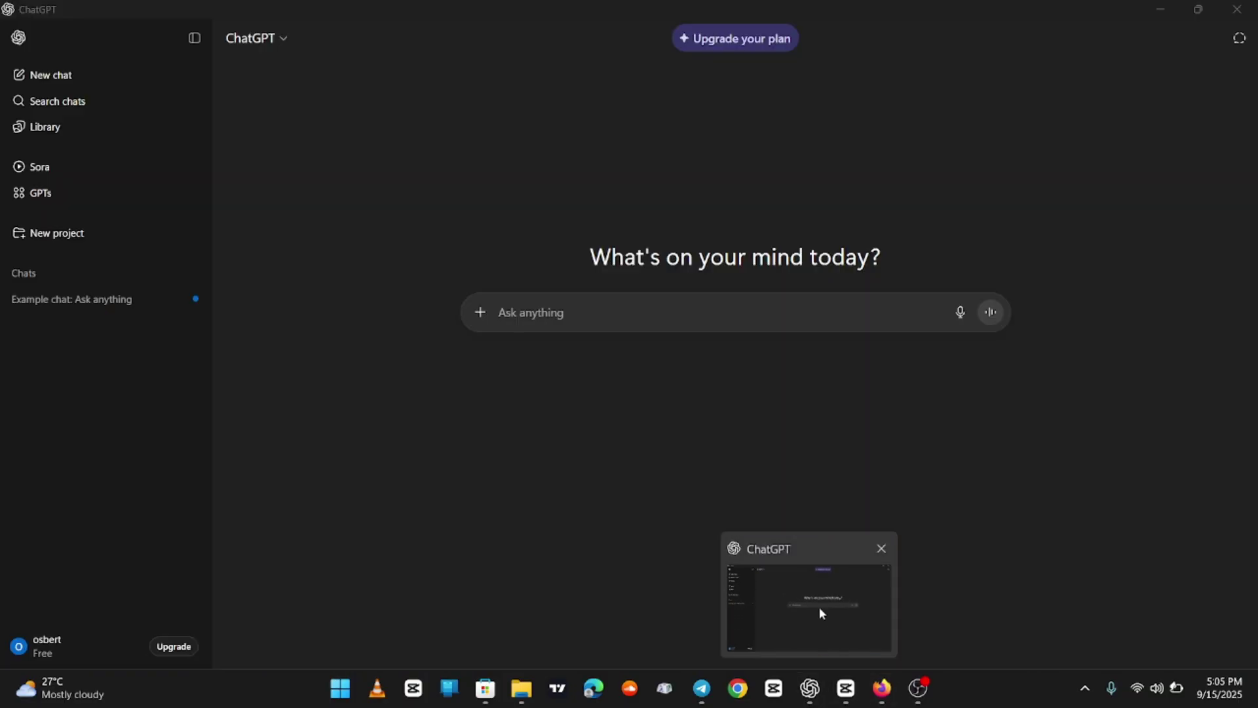
{"action": "left_click", "coordinate": [819, 607]}
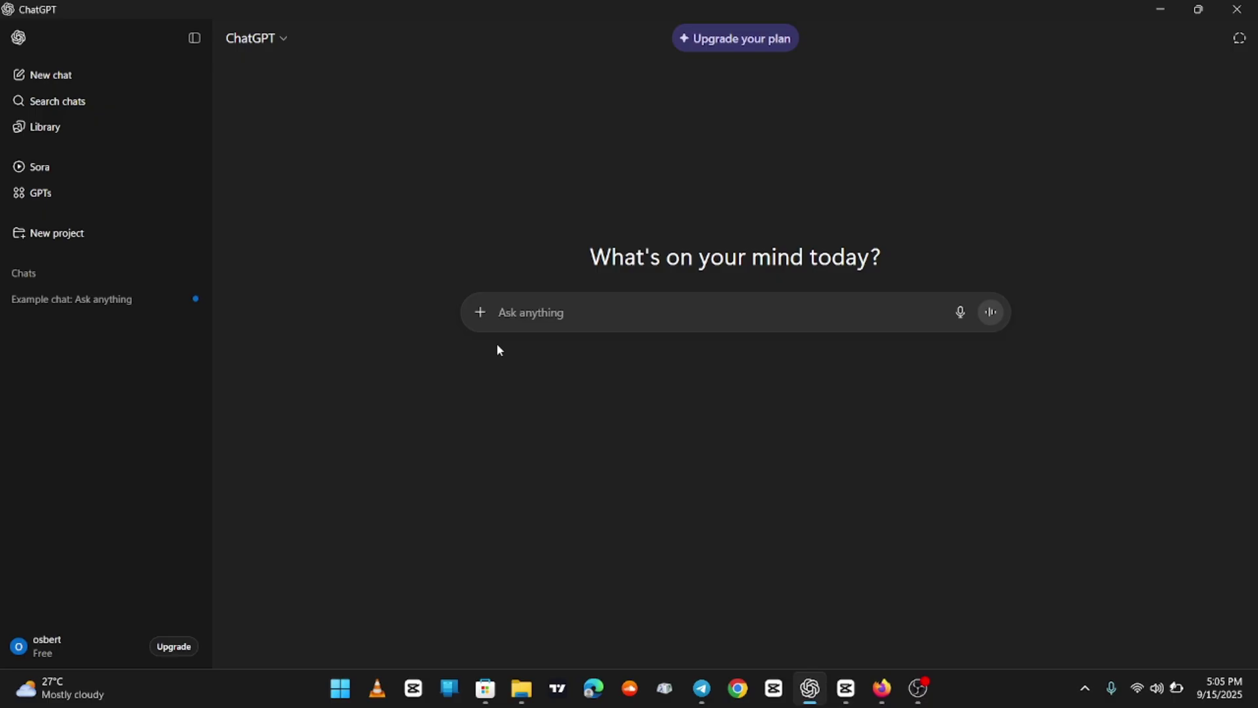
{"action": "left_click", "coordinate": [480, 310]}
{"action": "left_click", "coordinate": [524, 342]}
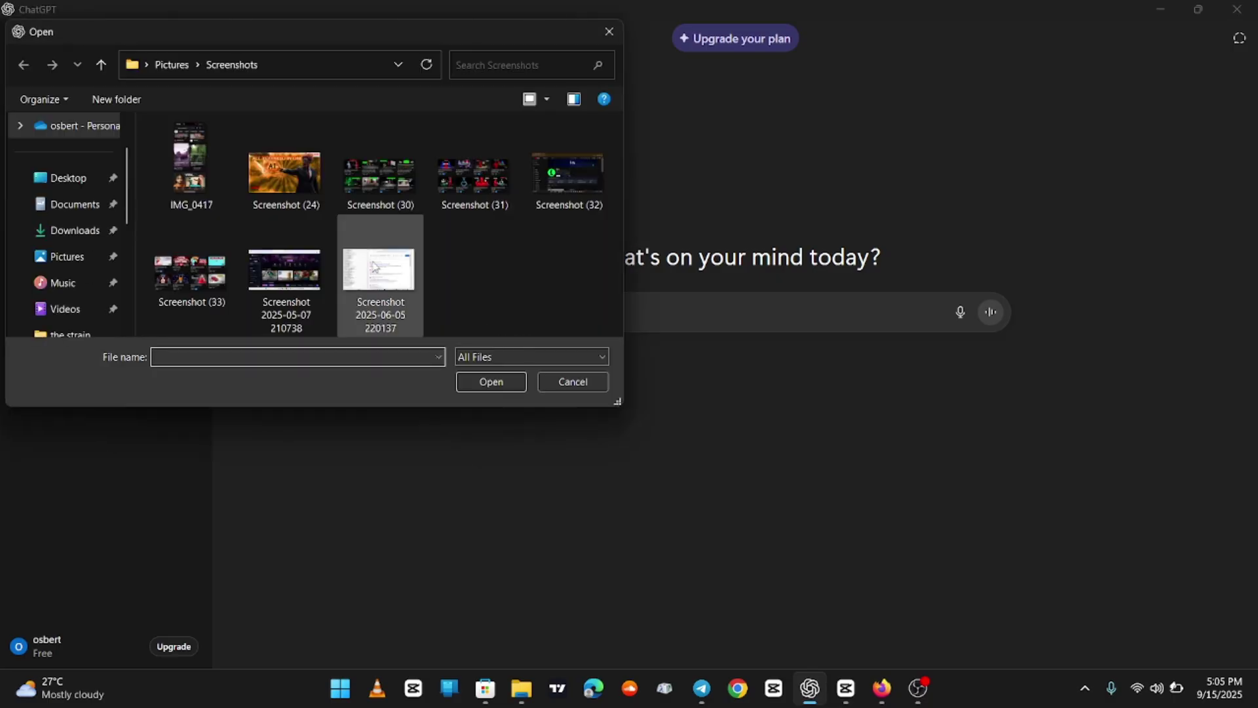
{"action": "left_click", "coordinate": [475, 176], "text": "ctrl"}
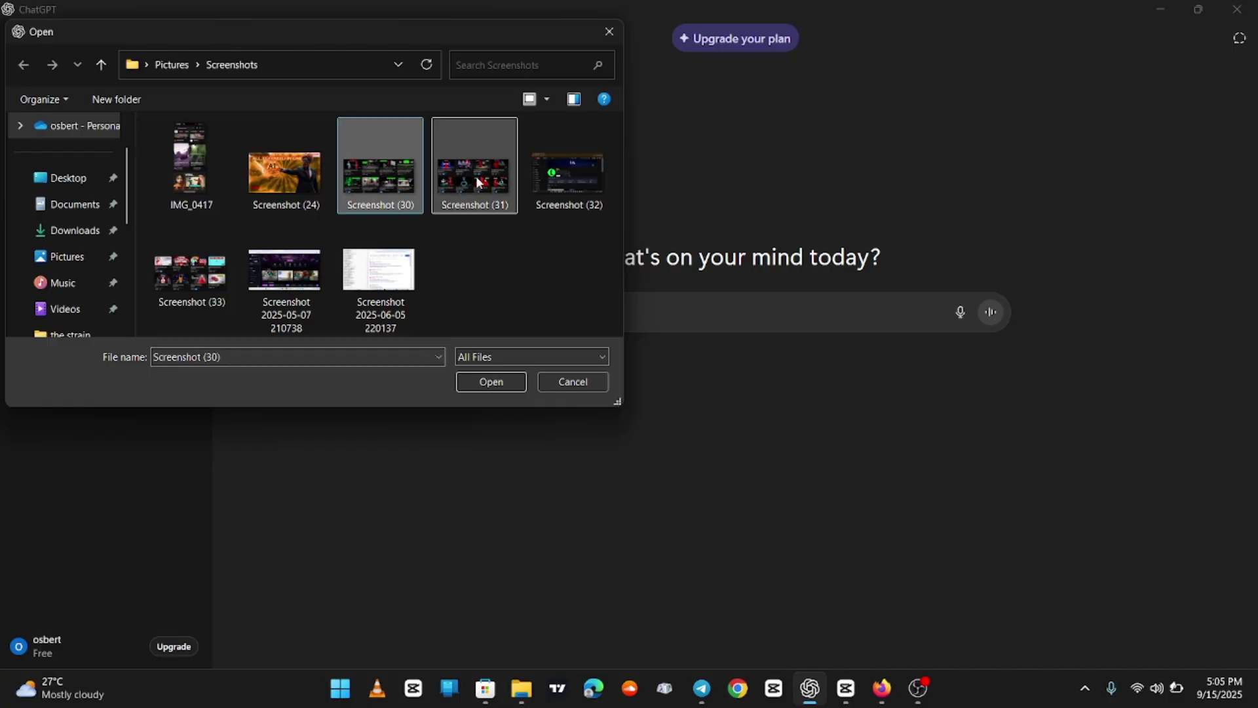
{"action": "left_click", "coordinate": [214, 292], "text": "ctrl"}
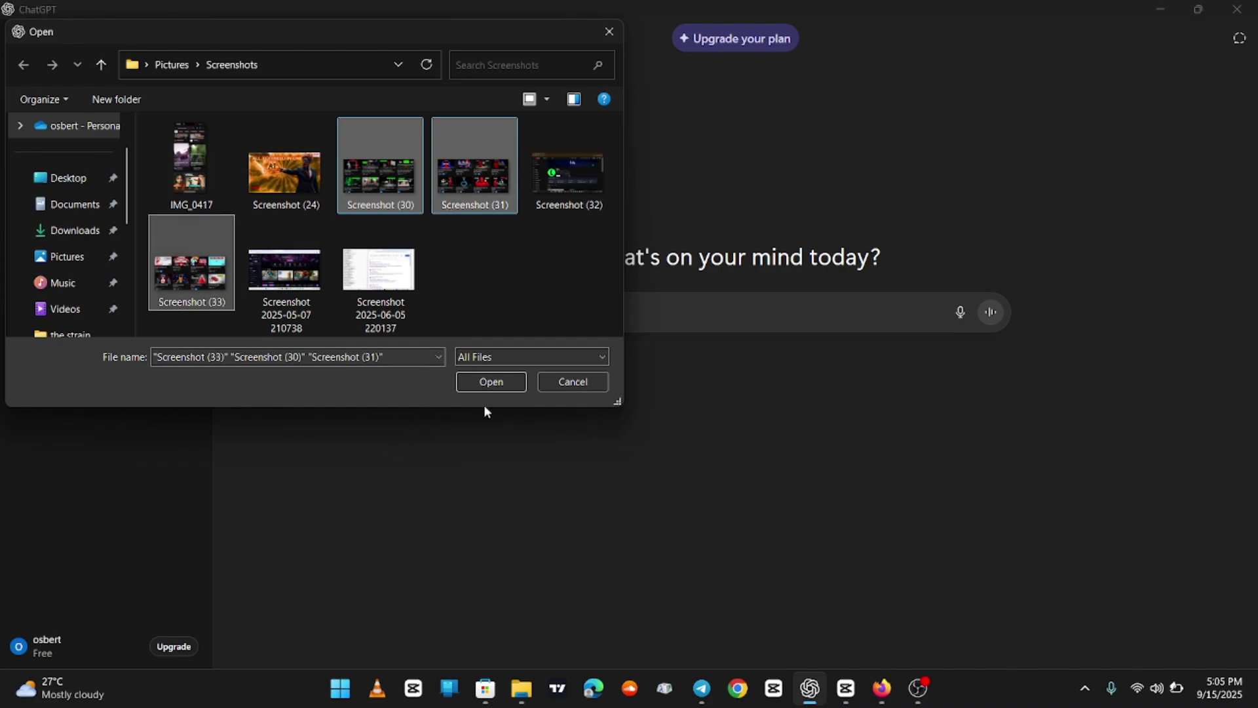
{"action": "left_click", "coordinate": [491, 382]}
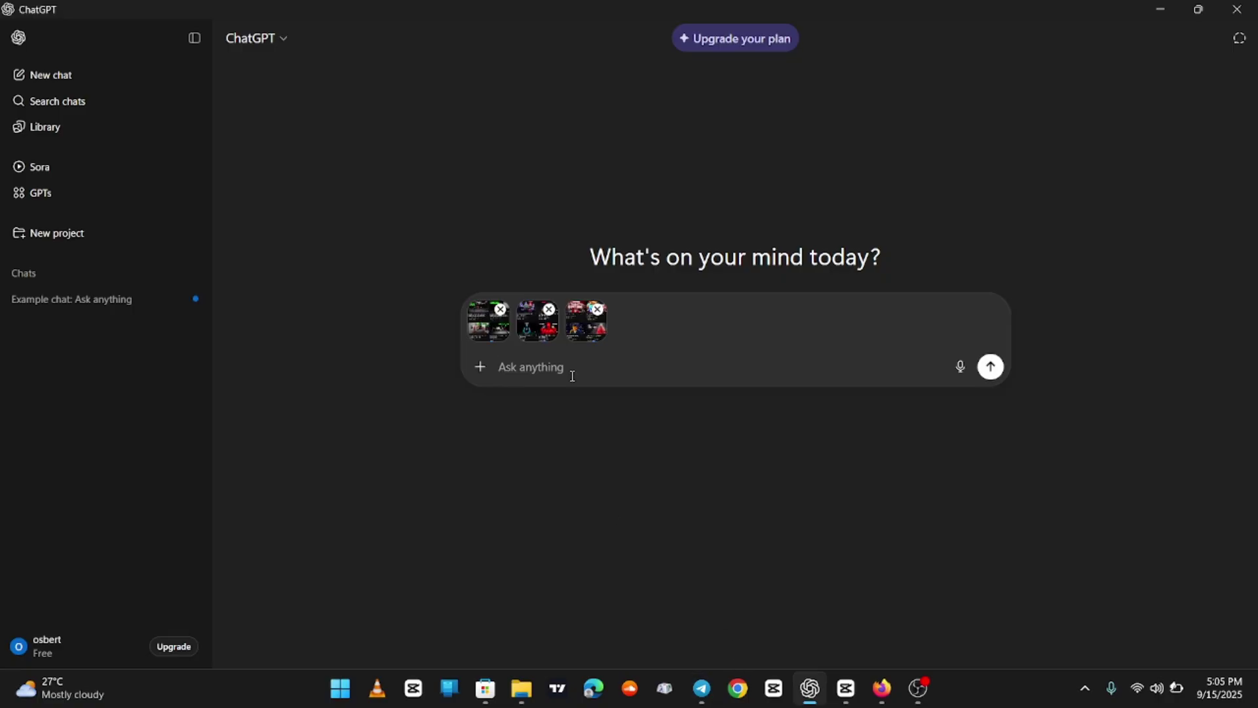
Step: Paste and send the viral video ideas request with the three screenshots
{"action": "type", "text": "Generate at least 10 viral content ideas based on true stories, inspired by these videos that have already gone viral on these different YouTube channels. The ideas should be engaging, relatable, and have strong potential to capture audience attention"}
{"action": "key", "text": "Return"}
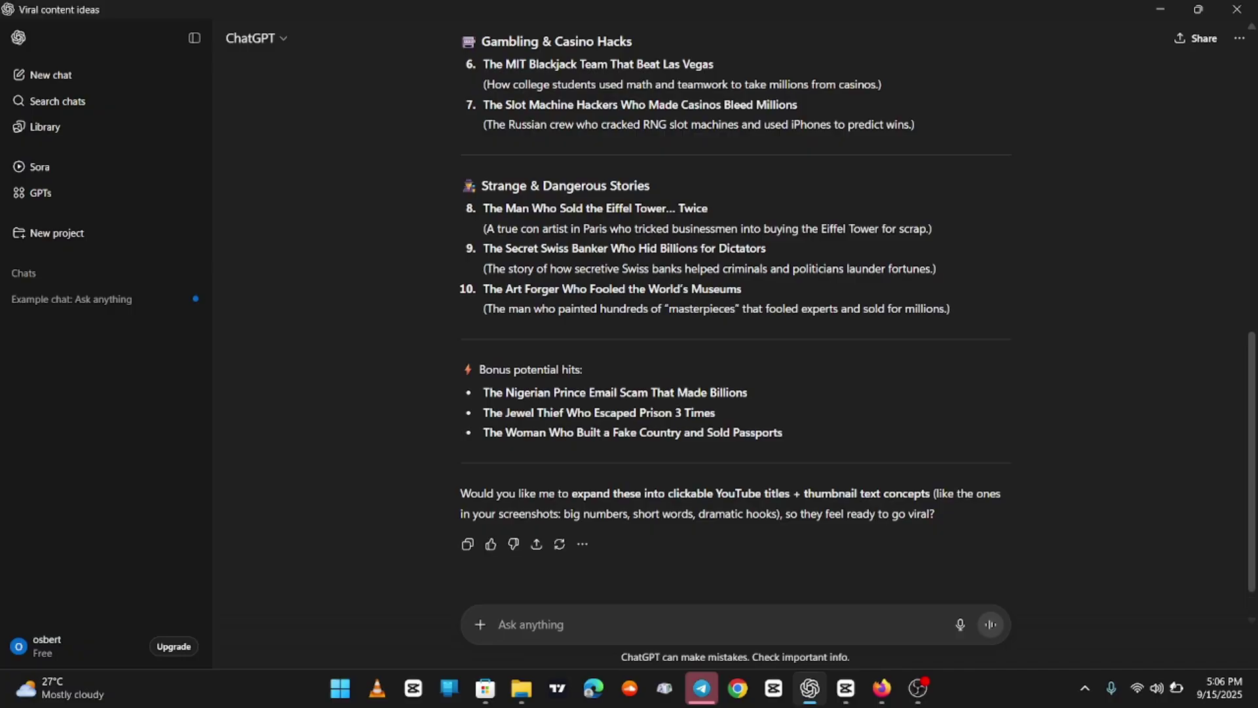
Step: Paste the documentary scriptwriter prompt and delete its INSERT YOUR IDEA HERE placeholder
{"action": "left_click", "coordinate": [583, 637]}
{"action": "key", "text": "ctrl+v"}
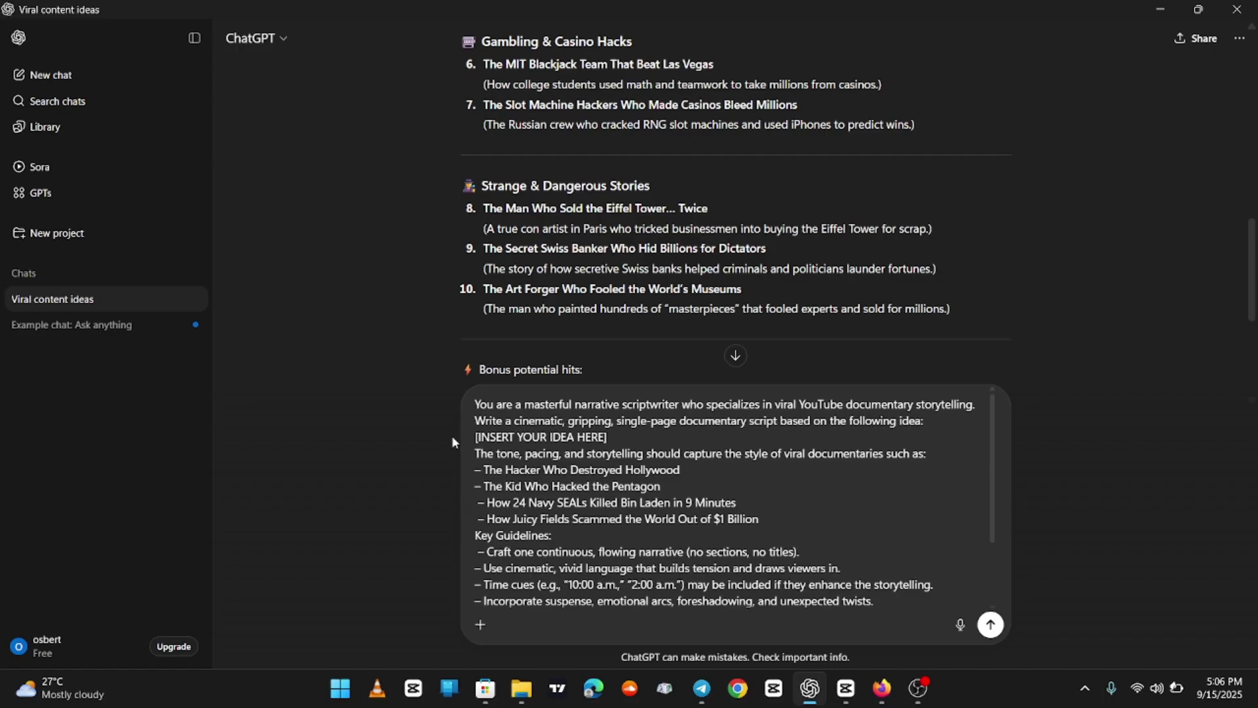
{"action": "left_click_drag", "start_coordinate": [480, 436], "coordinate": [597, 439]}
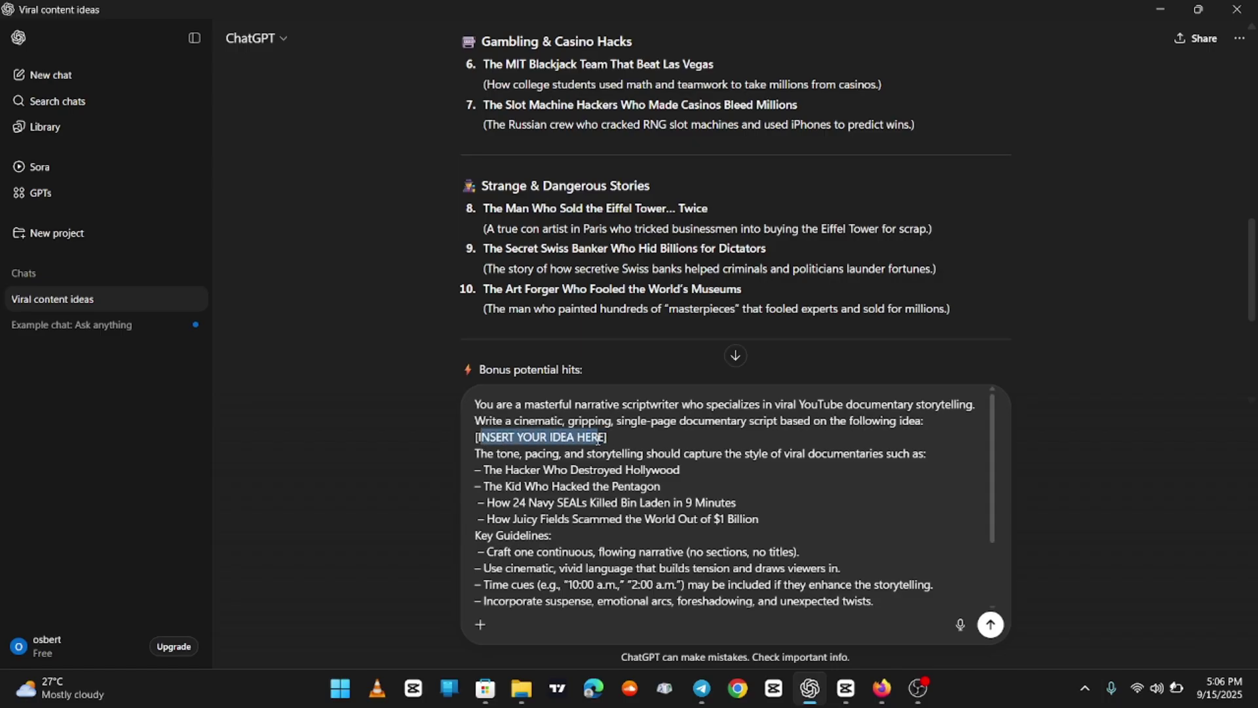
{"action": "key", "text": "BackSpace"}
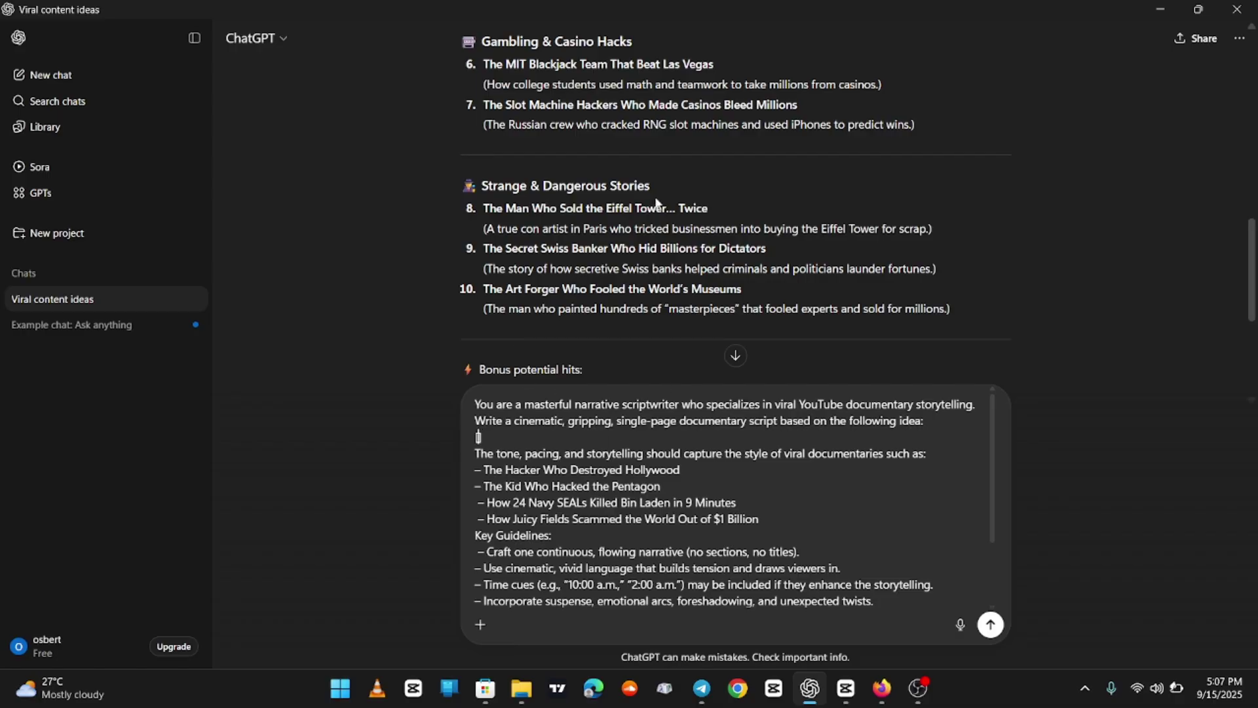
Step: Find the ideas list and select the first story idea's title
{"action": "scroll", "coordinate": [656, 202], "scroll_direction": "up", "scroll_amount": 6}
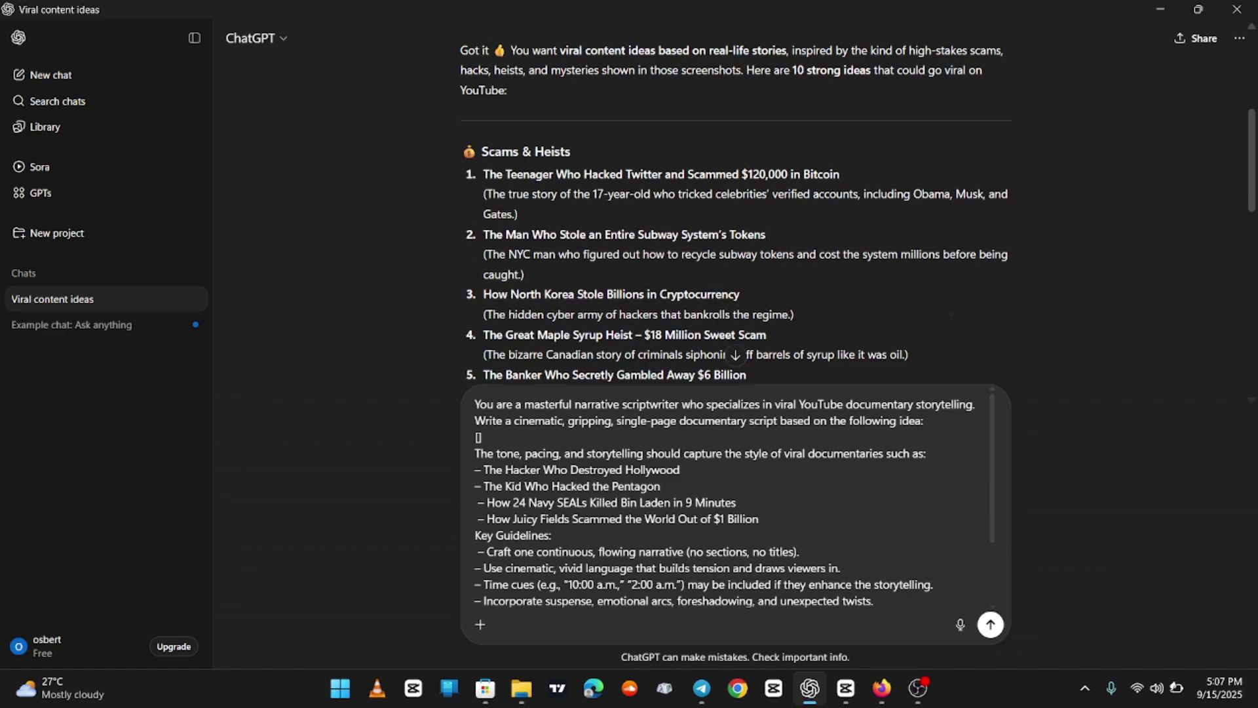
{"action": "scroll", "coordinate": [734, 203], "scroll_direction": "down", "scroll_amount": 3}
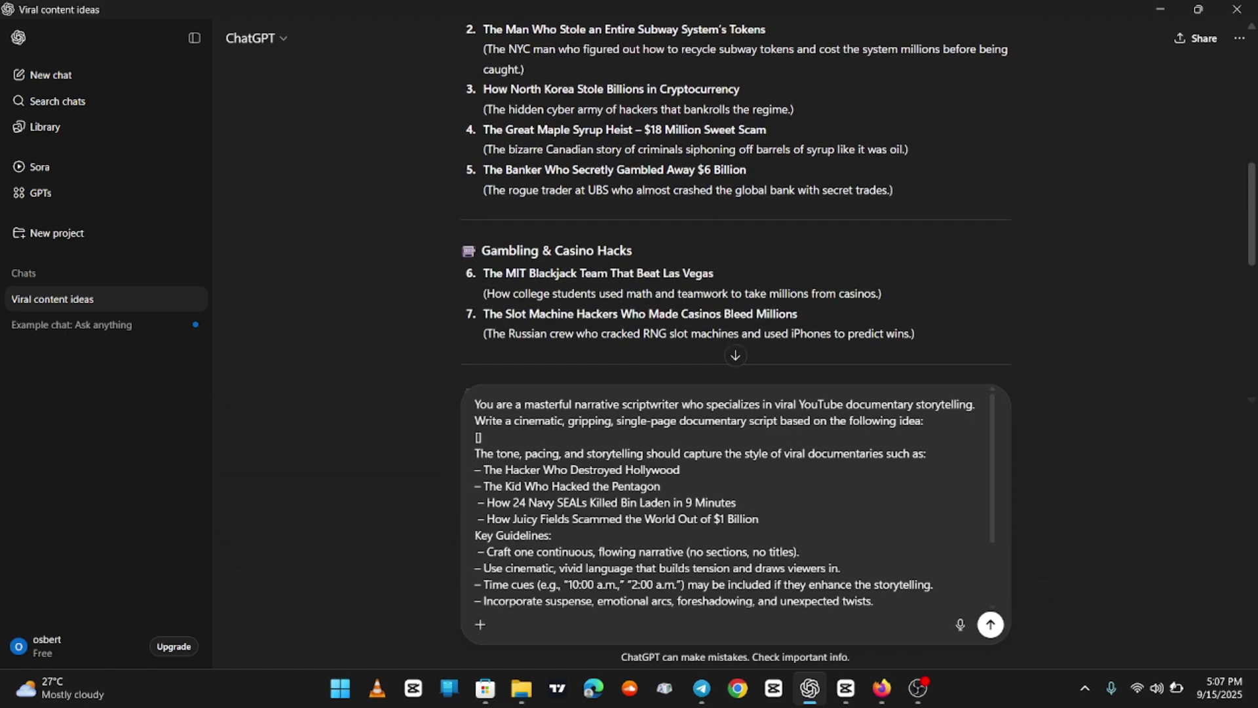
{"action": "scroll", "coordinate": [898, 283], "scroll_direction": "down", "scroll_amount": 2}
{"action": "scroll", "coordinate": [898, 283], "scroll_direction": "up", "scroll_amount": 4}
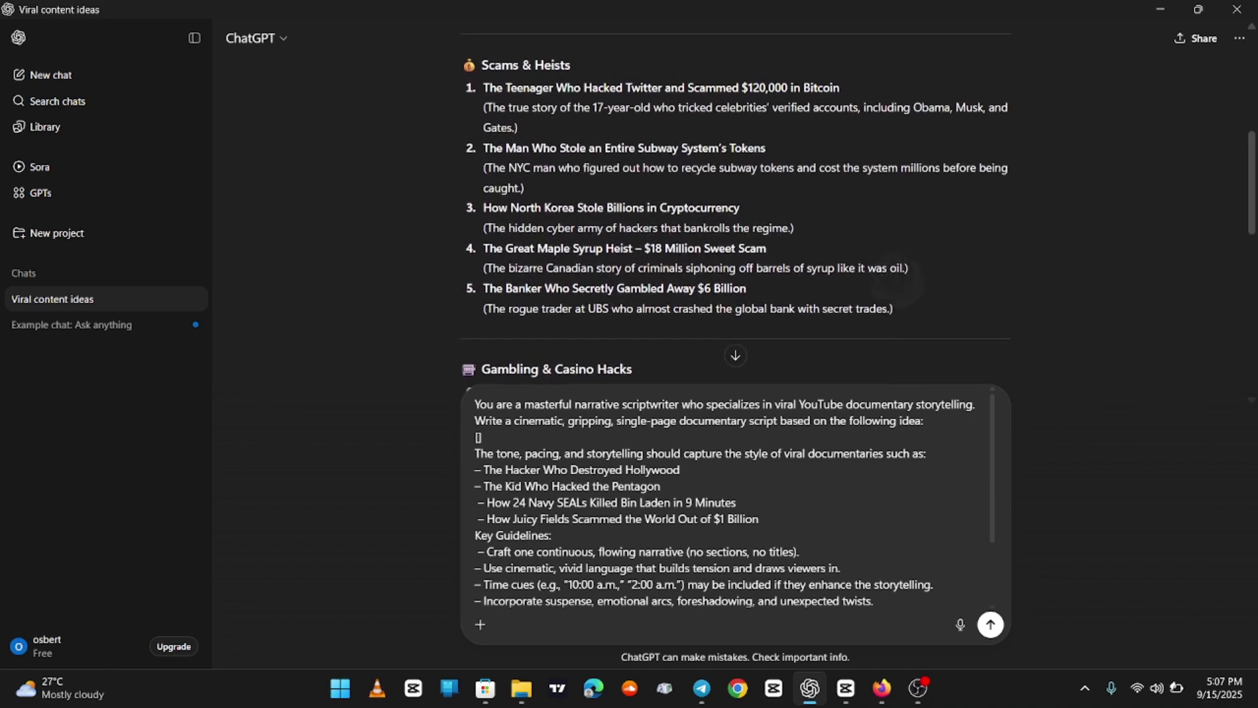
{"action": "scroll", "coordinate": [733, 203], "scroll_direction": "down", "scroll_amount": 3}
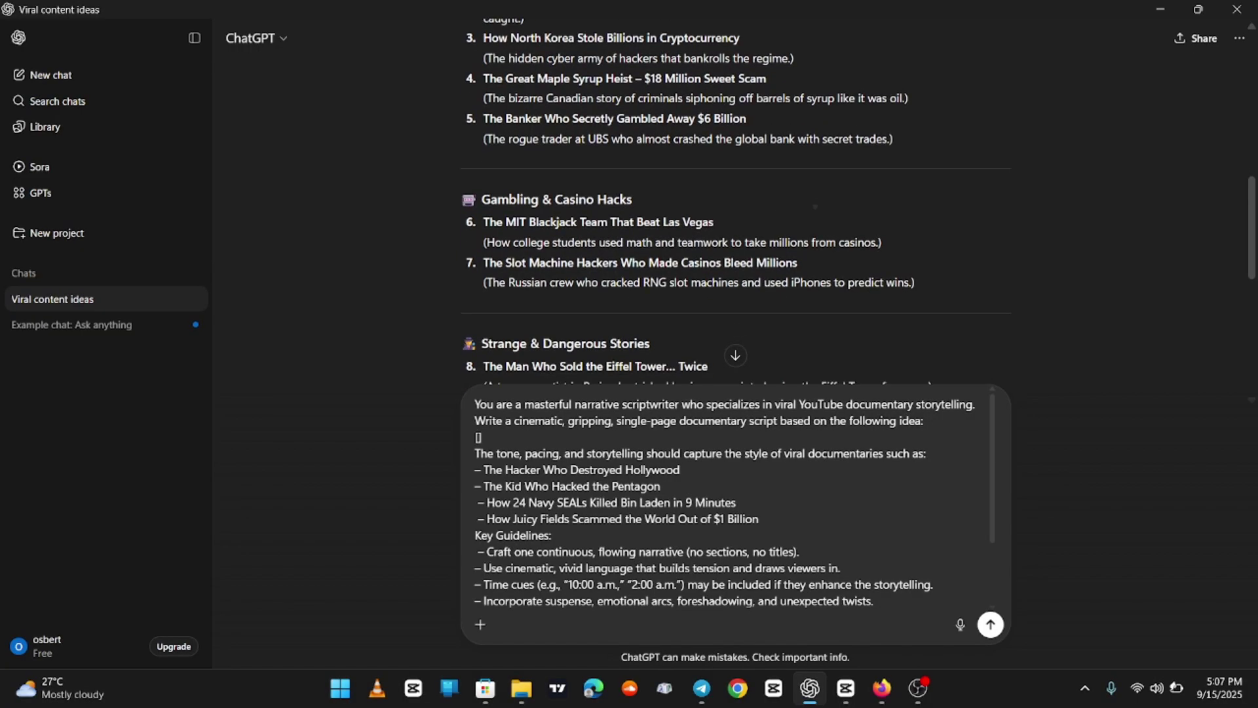
{"action": "scroll", "coordinate": [814, 207], "scroll_direction": "down", "scroll_amount": 1}
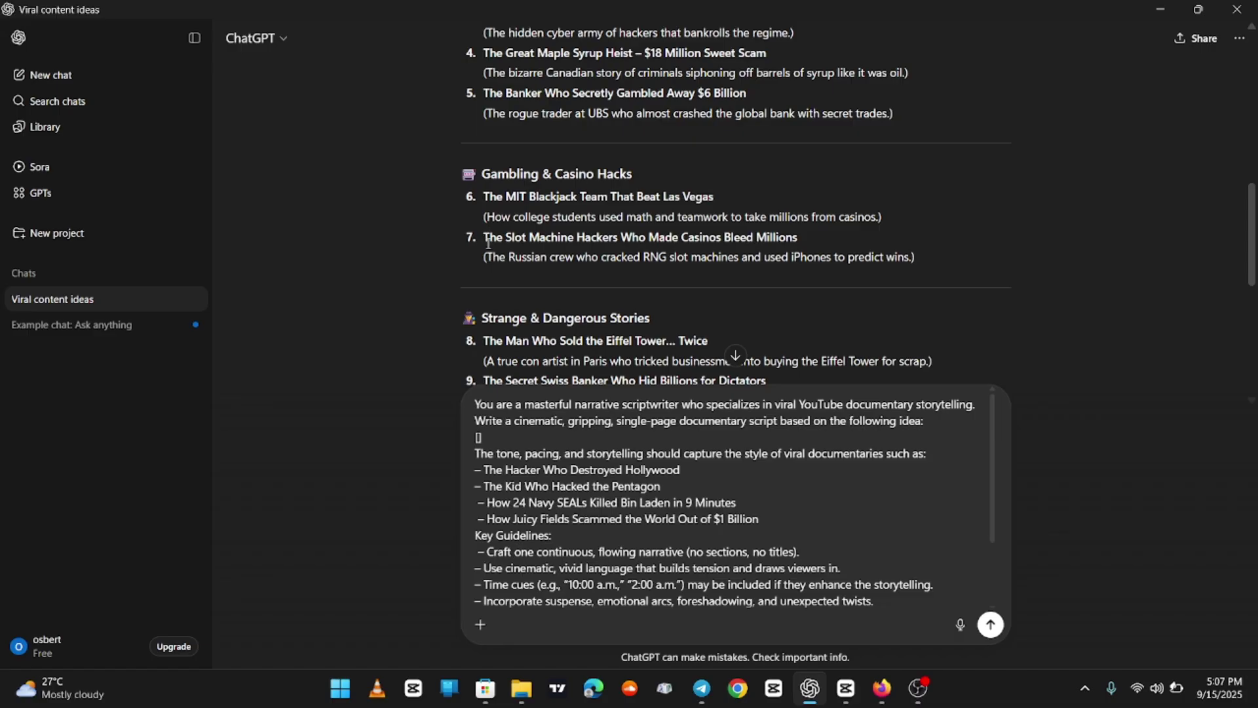
{"action": "scroll", "coordinate": [485, 240], "scroll_direction": "up", "scroll_amount": 3}
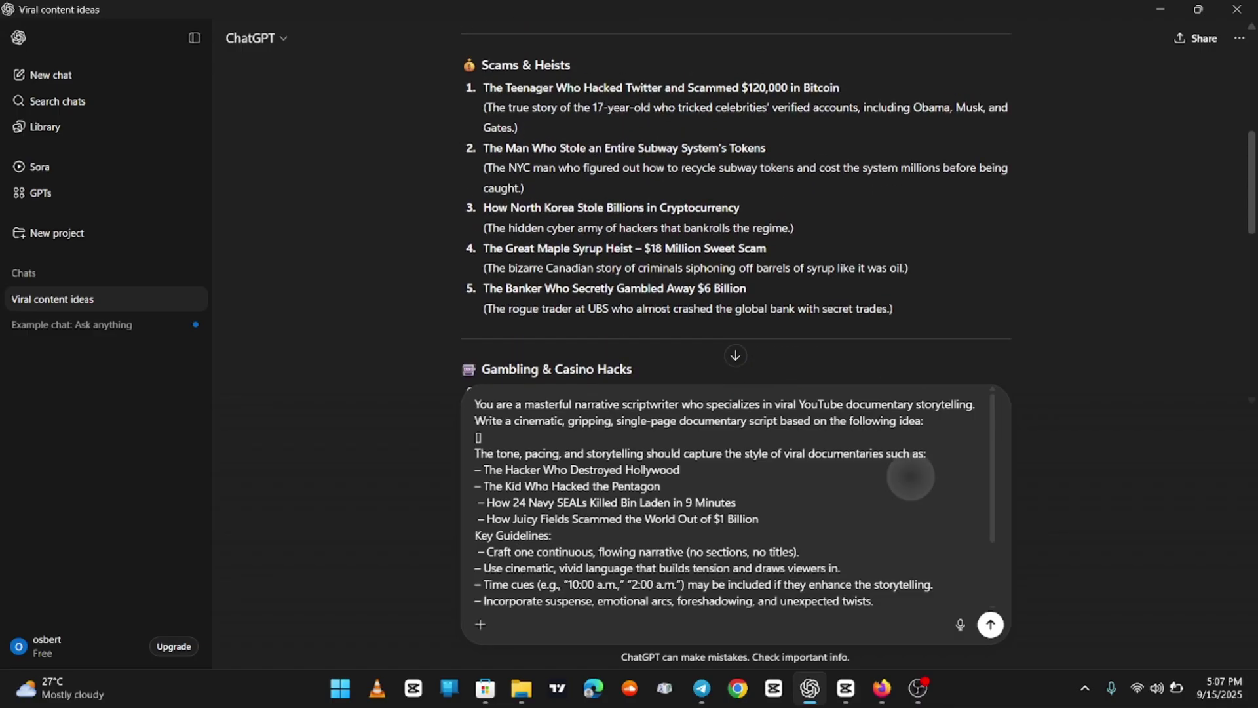
{"action": "left_click_drag", "start_coordinate": [484, 92], "coordinate": [863, 83]}
{"action": "key", "text": "ctrl+c"}
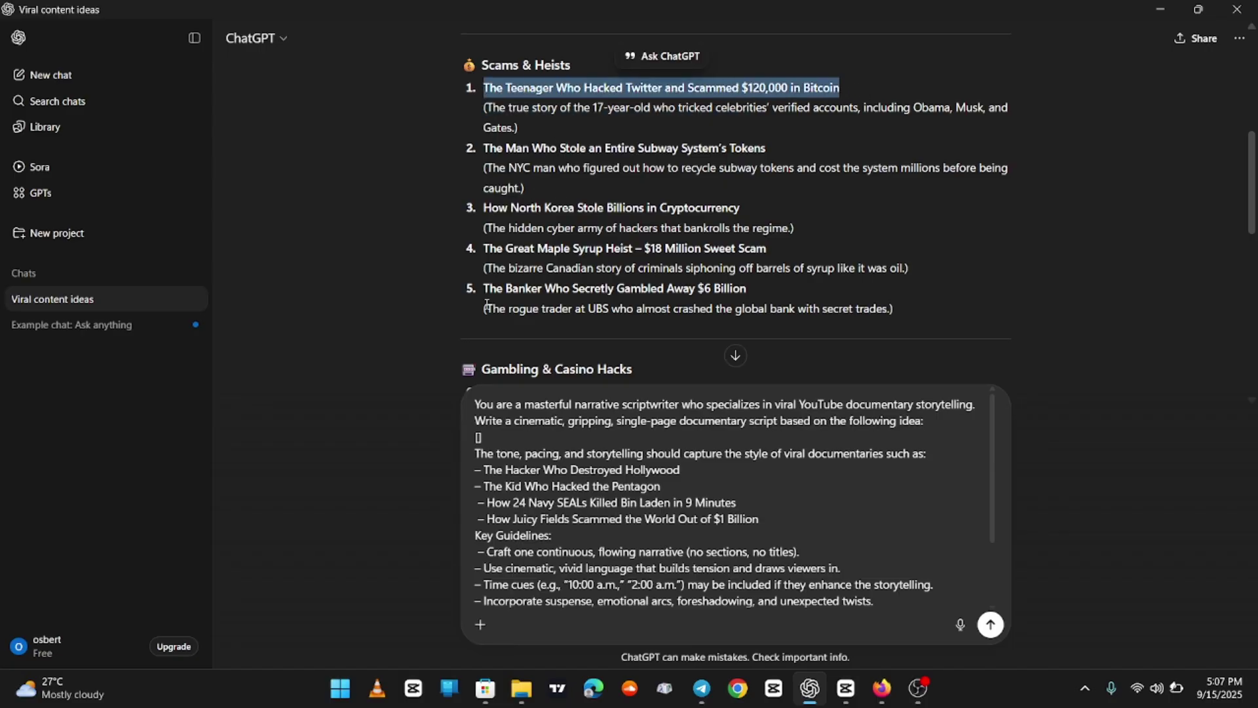
Step: Insert the Twitter Bitcoin hack title into the prompt's brackets, send it, and review the script
{"action": "left_click", "coordinate": [478, 437]}
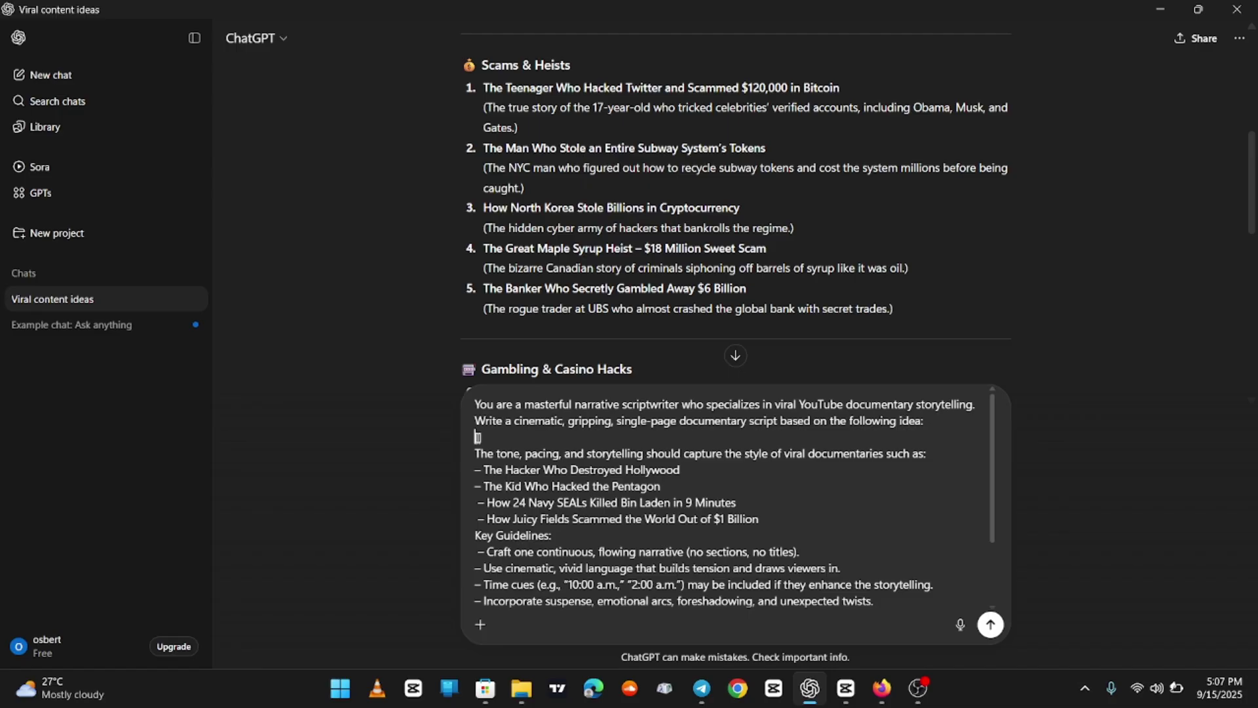
{"action": "key", "text": "ctrl+v"}
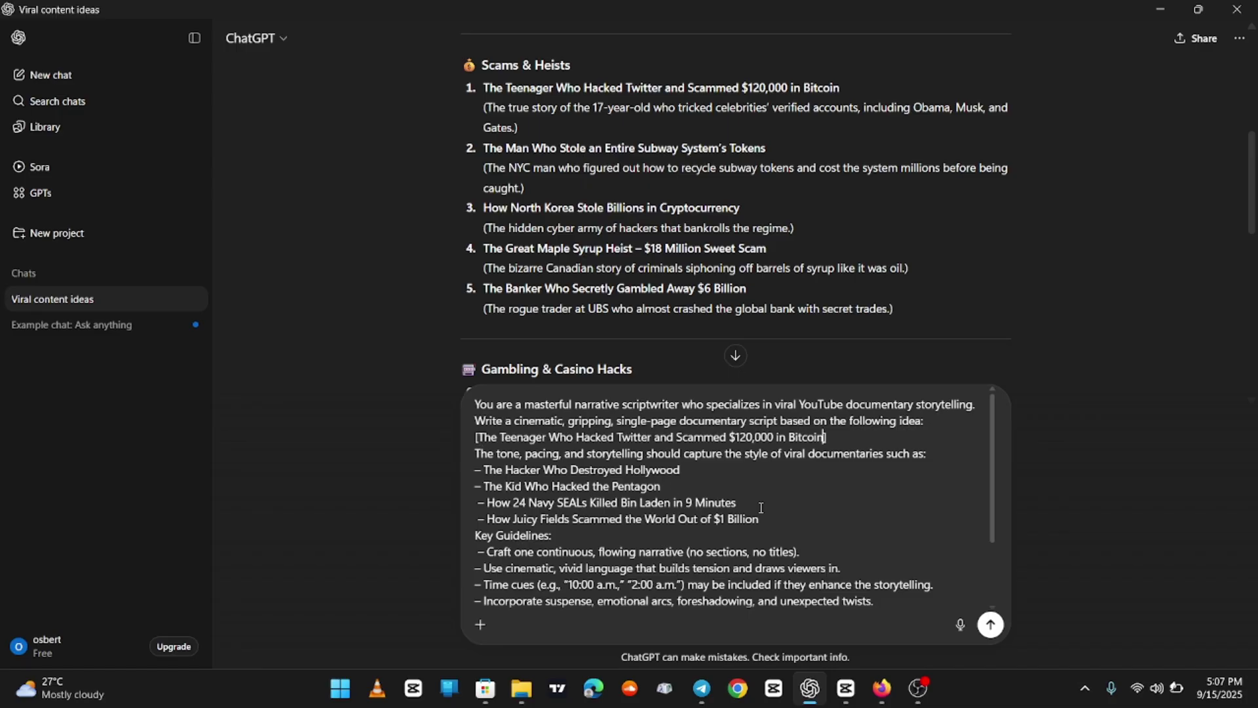
{"action": "left_click", "coordinate": [990, 624]}
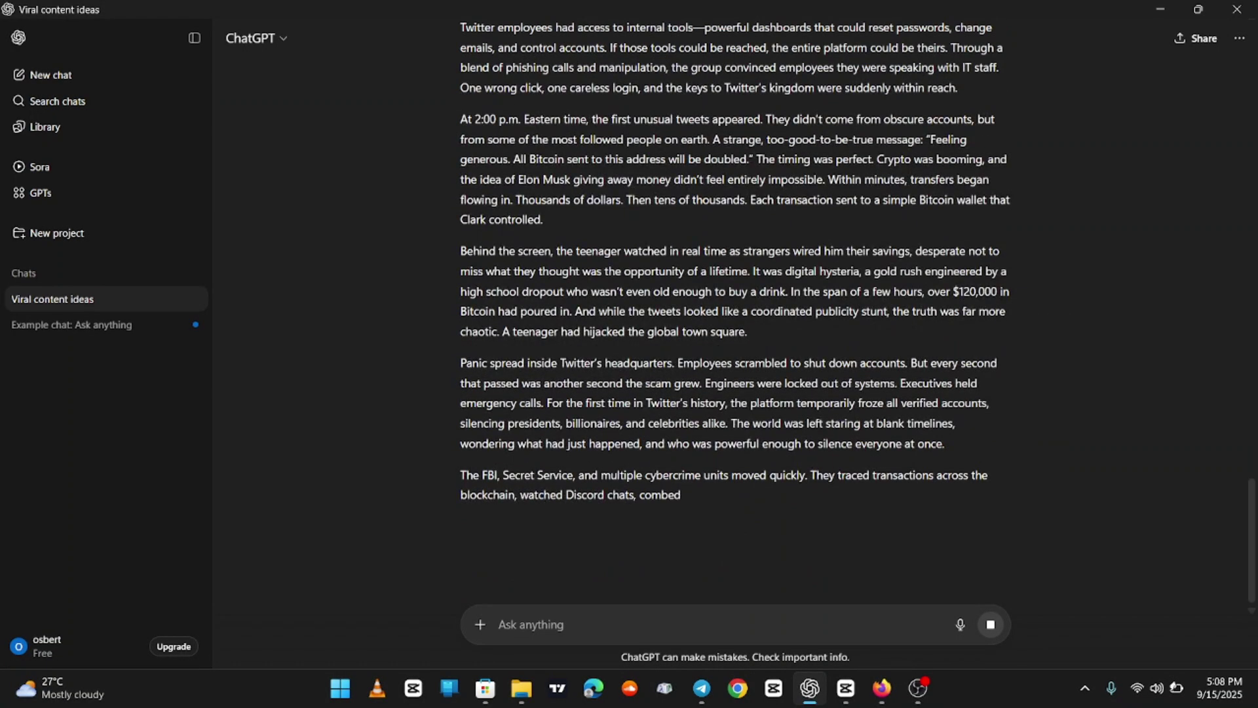
{"action": "scroll", "coordinate": [733, 312], "scroll_direction": "up", "scroll_amount": 15}
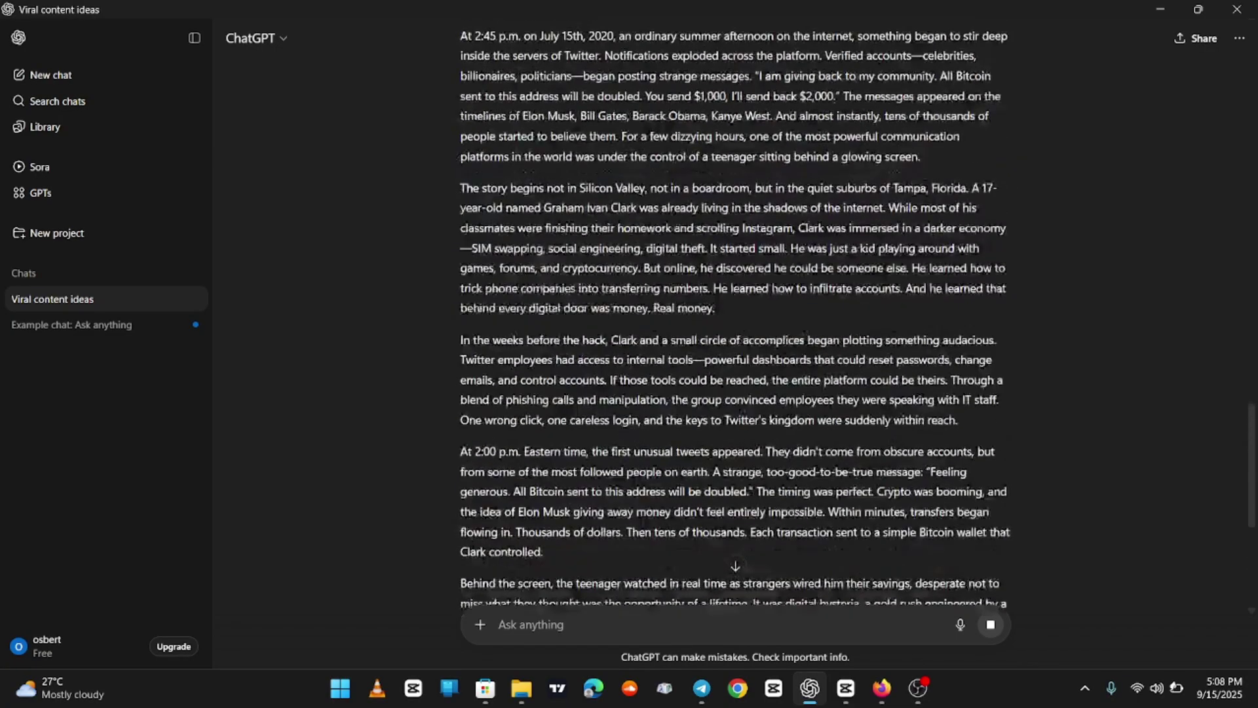
{"action": "scroll", "coordinate": [734, 311], "scroll_direction": "down", "scroll_amount": 10}
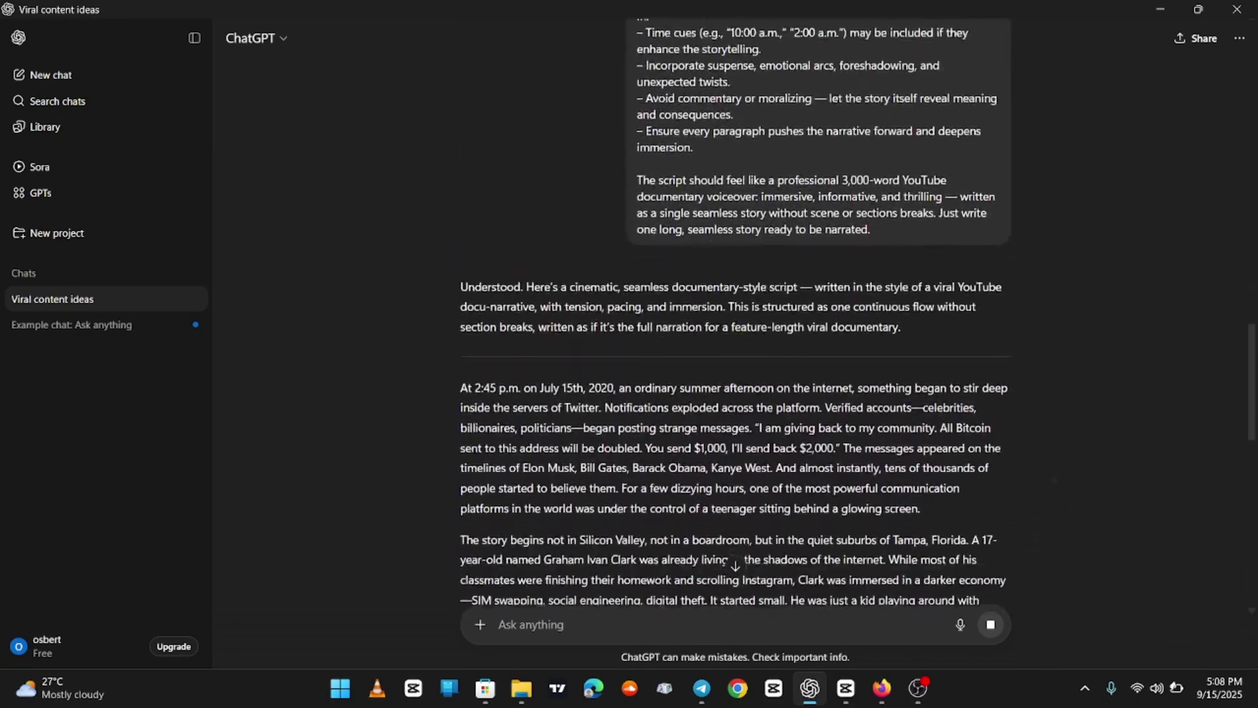
{"action": "scroll", "coordinate": [733, 311], "scroll_direction": "down", "scroll_amount": 6}
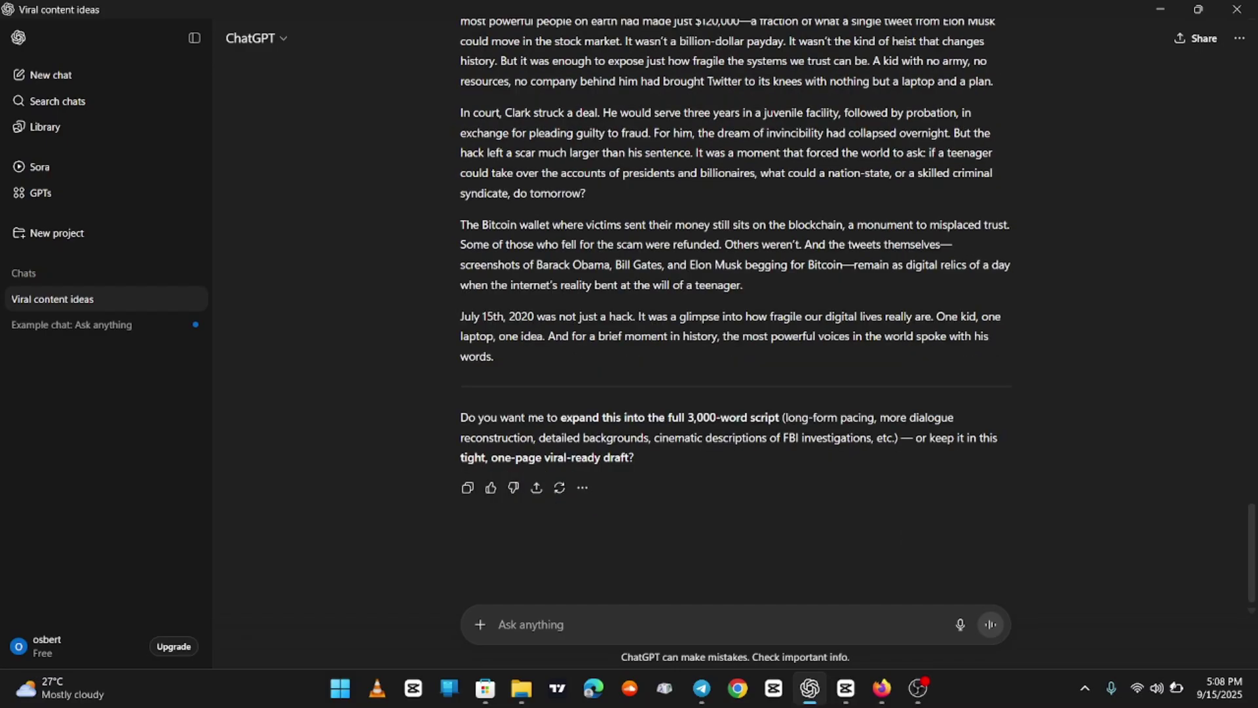
Step: Paste the storyboard prompt with the script, set the first [x] to 10, and delete the intro sentence
{"action": "key", "text": "ctrl+v"}
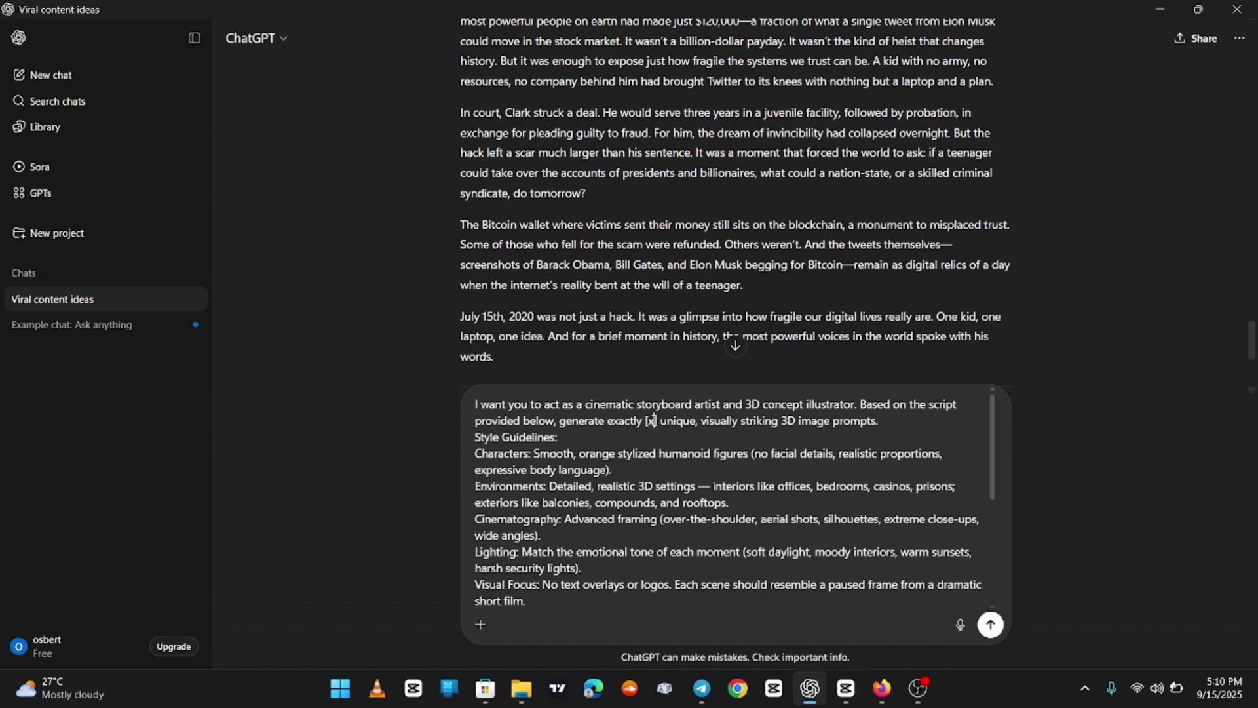
{"action": "key", "text": "BackSpace"}
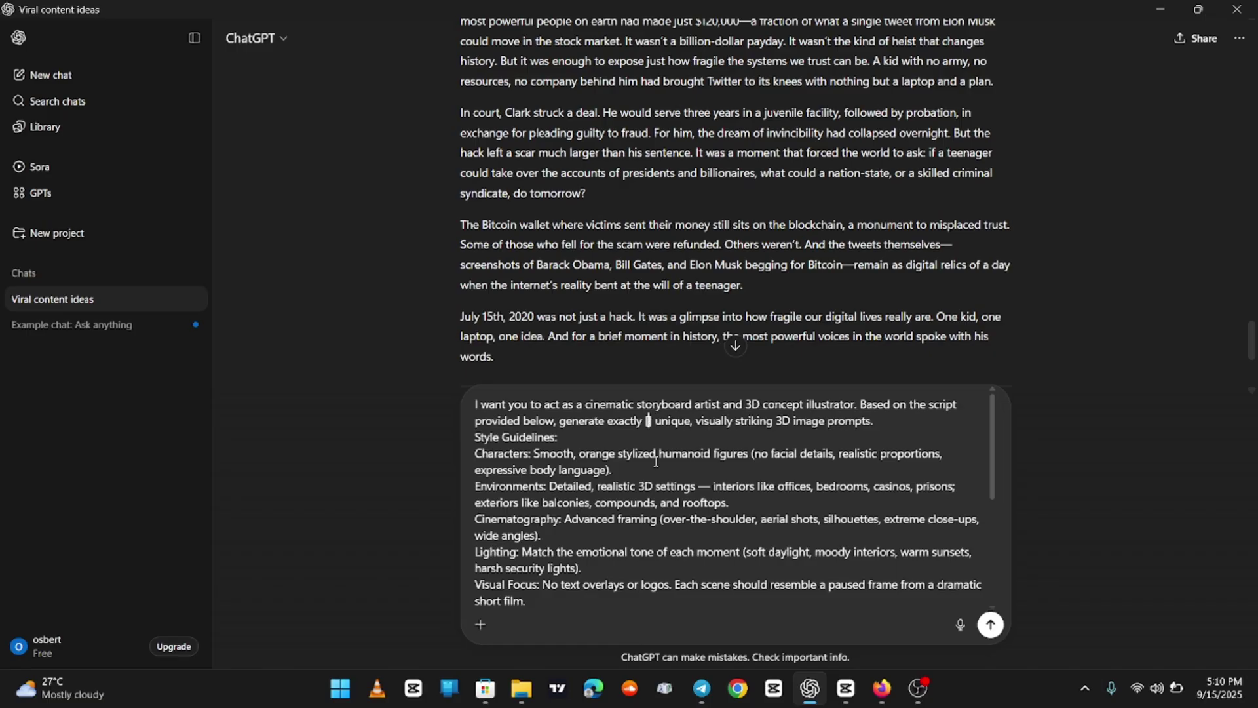
{"action": "type", "text": "10"}
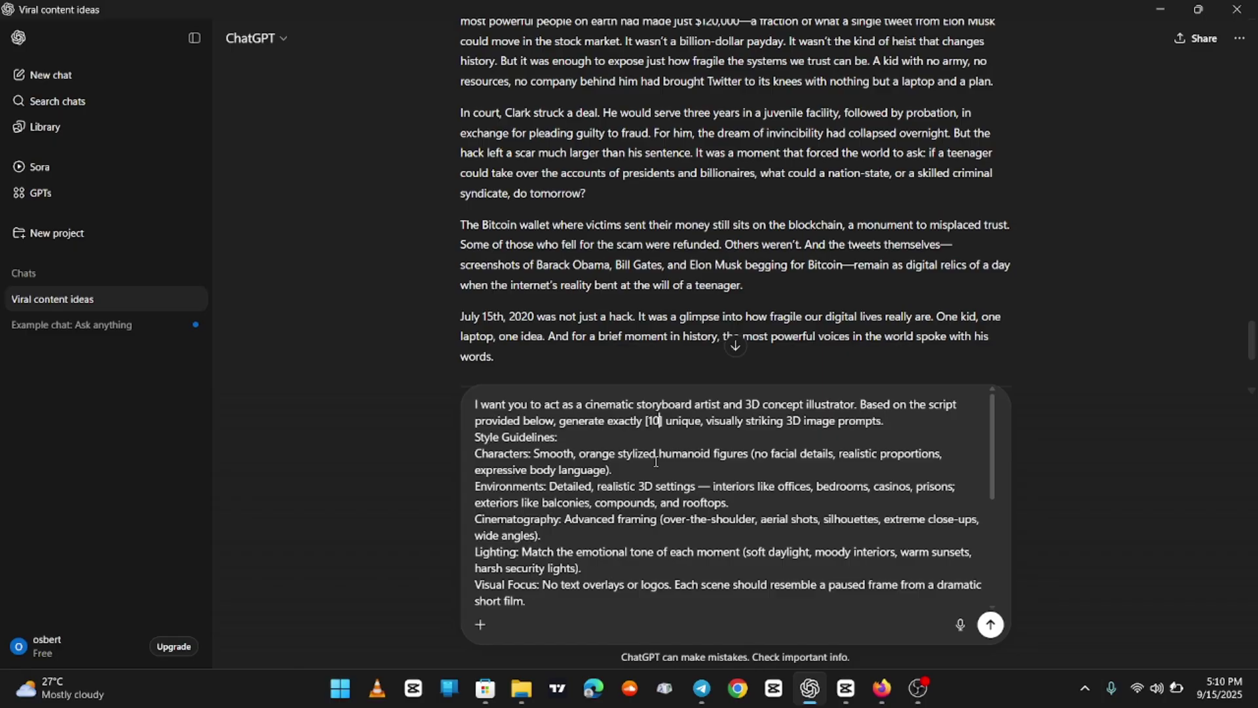
{"action": "scroll", "coordinate": [656, 461], "scroll_direction": "down", "scroll_amount": 15}
{"action": "left_click_drag", "start_coordinate": [699, 551], "coordinate": [482, 500]}
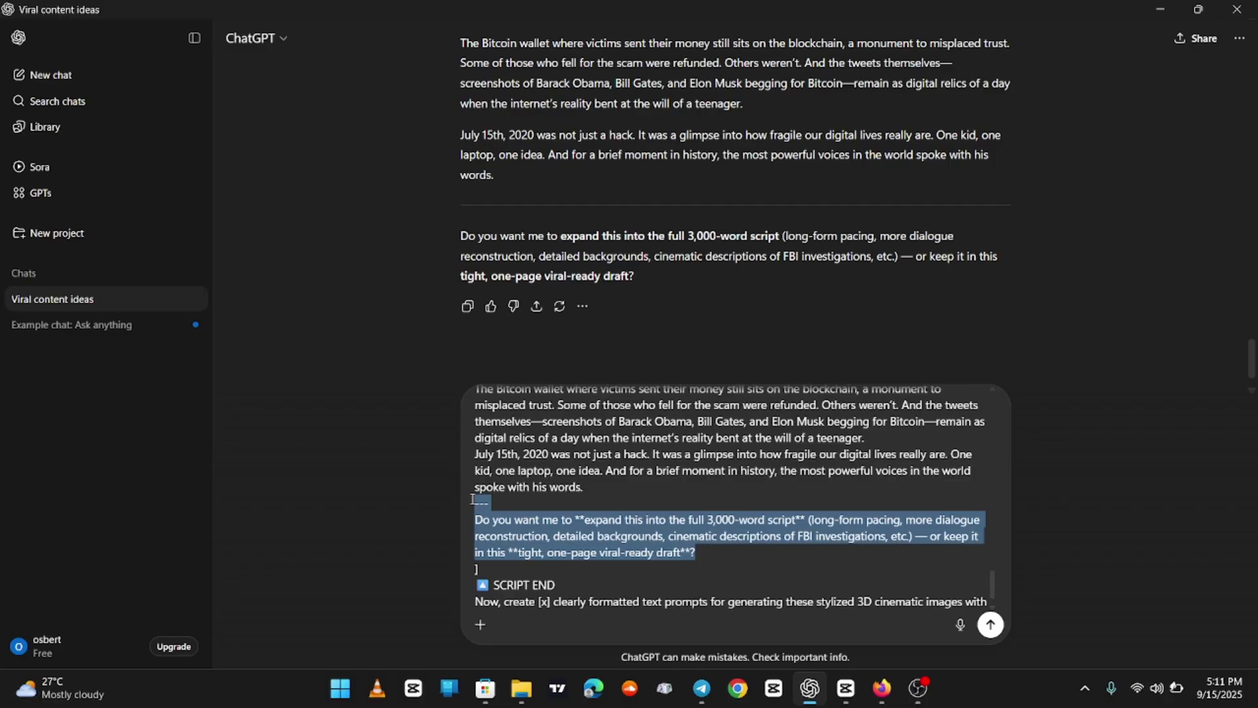
{"action": "scroll", "coordinate": [472, 499], "scroll_direction": "up", "scroll_amount": 10}
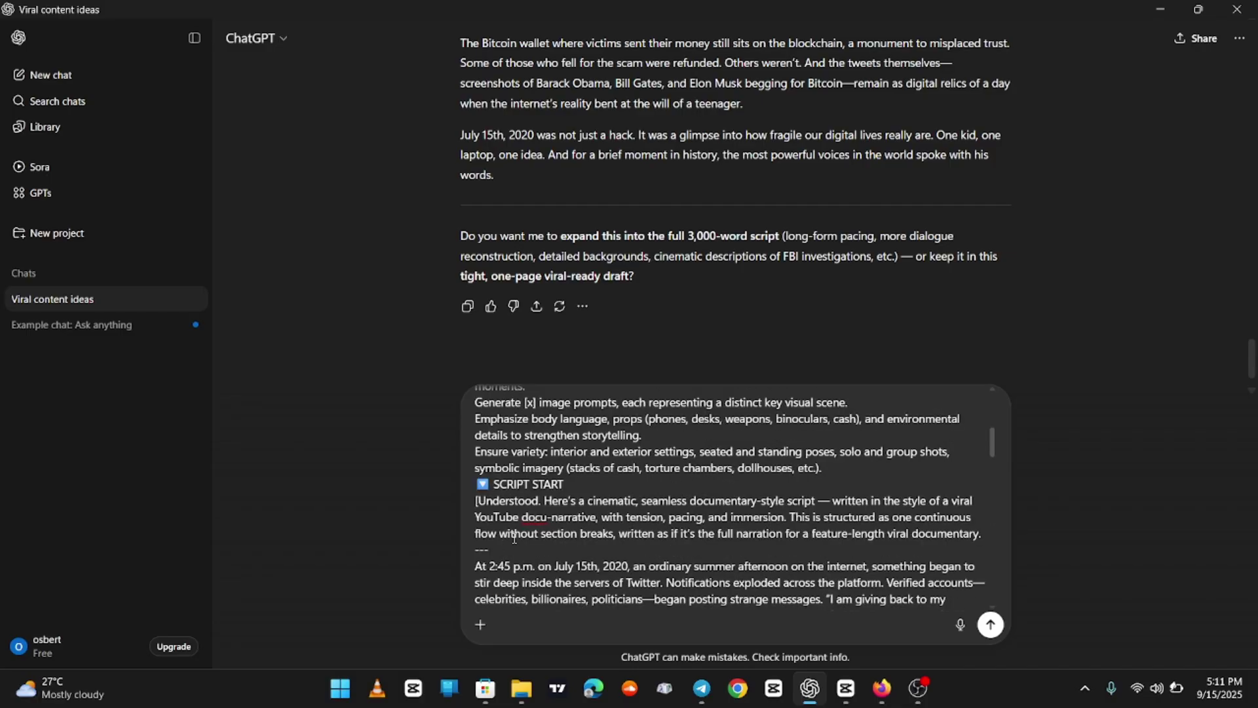
{"action": "left_click_drag", "start_coordinate": [477, 500], "coordinate": [985, 542]}
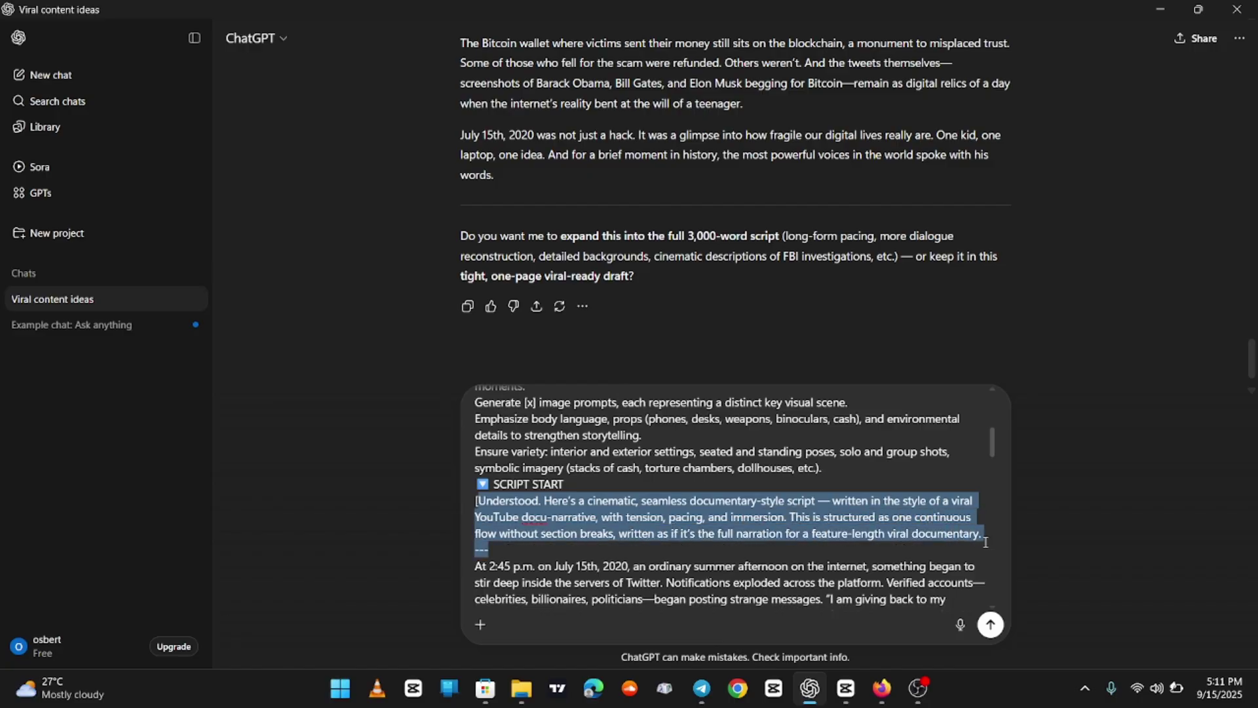
{"action": "key", "text": "BackSpace"}
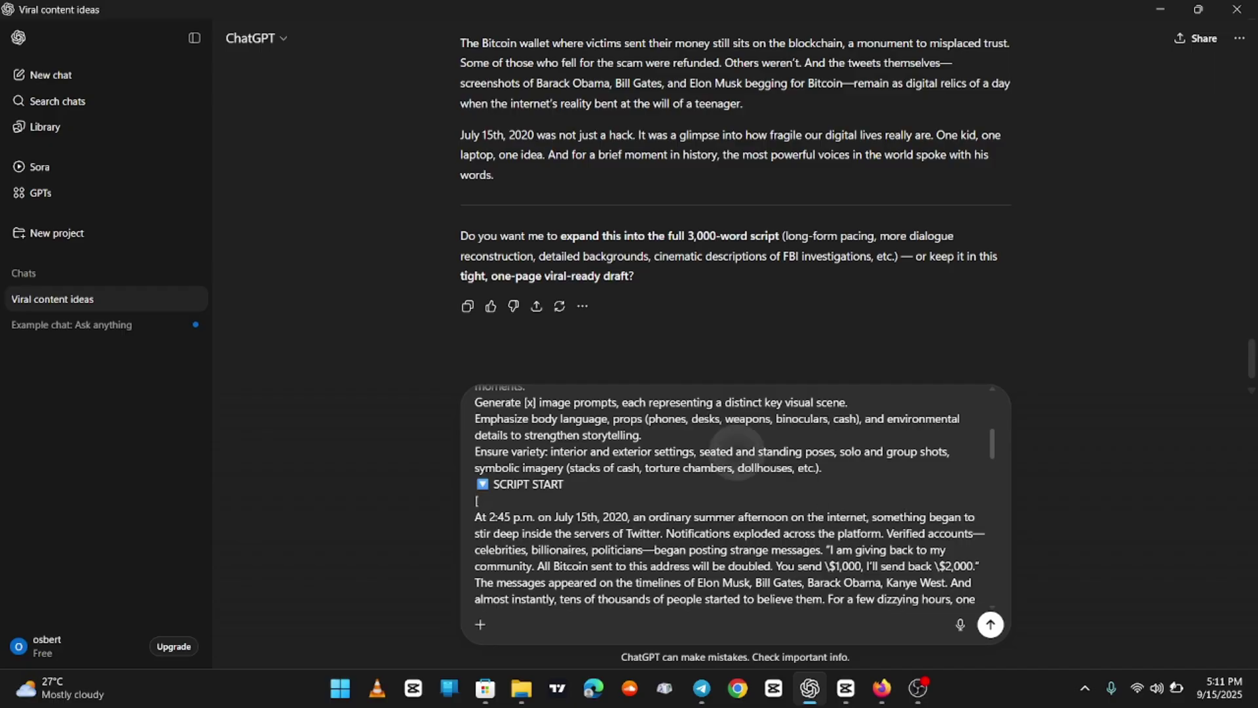
Step: Replace the second [x] with 10 and send the storyboard request
{"action": "scroll", "coordinate": [724, 493], "scroll_direction": "up", "scroll_amount": 3}
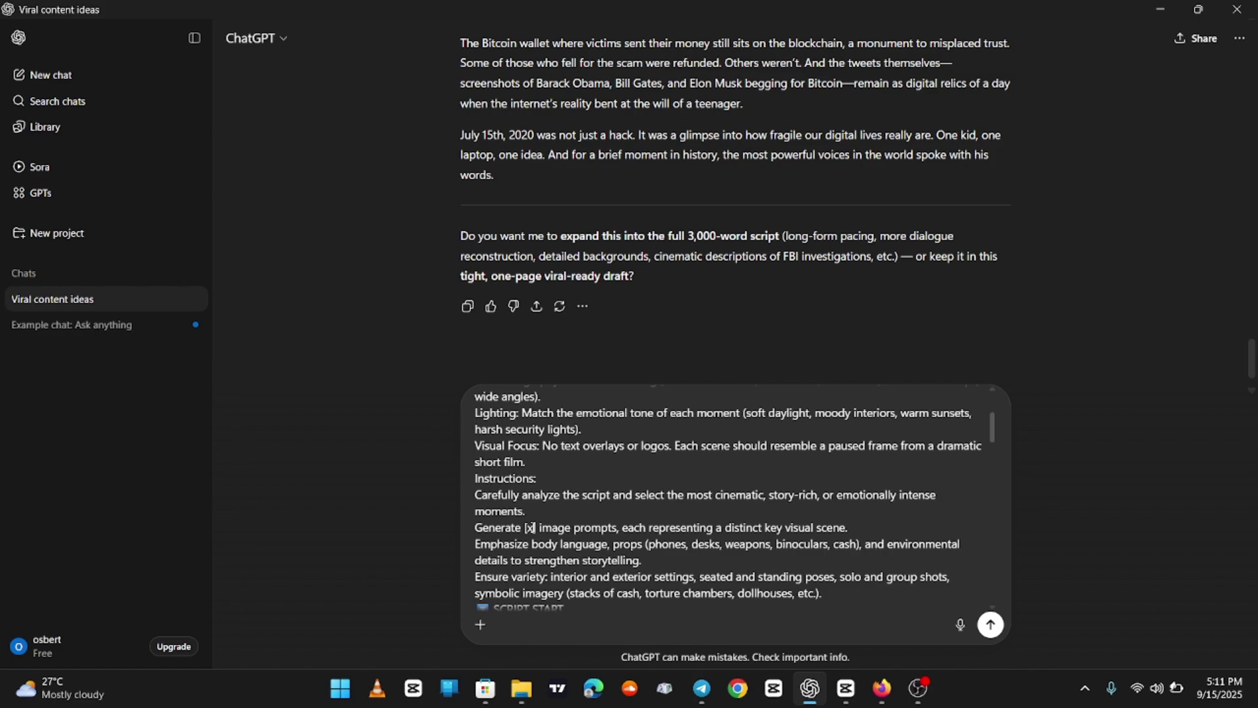
{"action": "double_click", "coordinate": [527, 528]}
{"action": "type", "text": "10"}
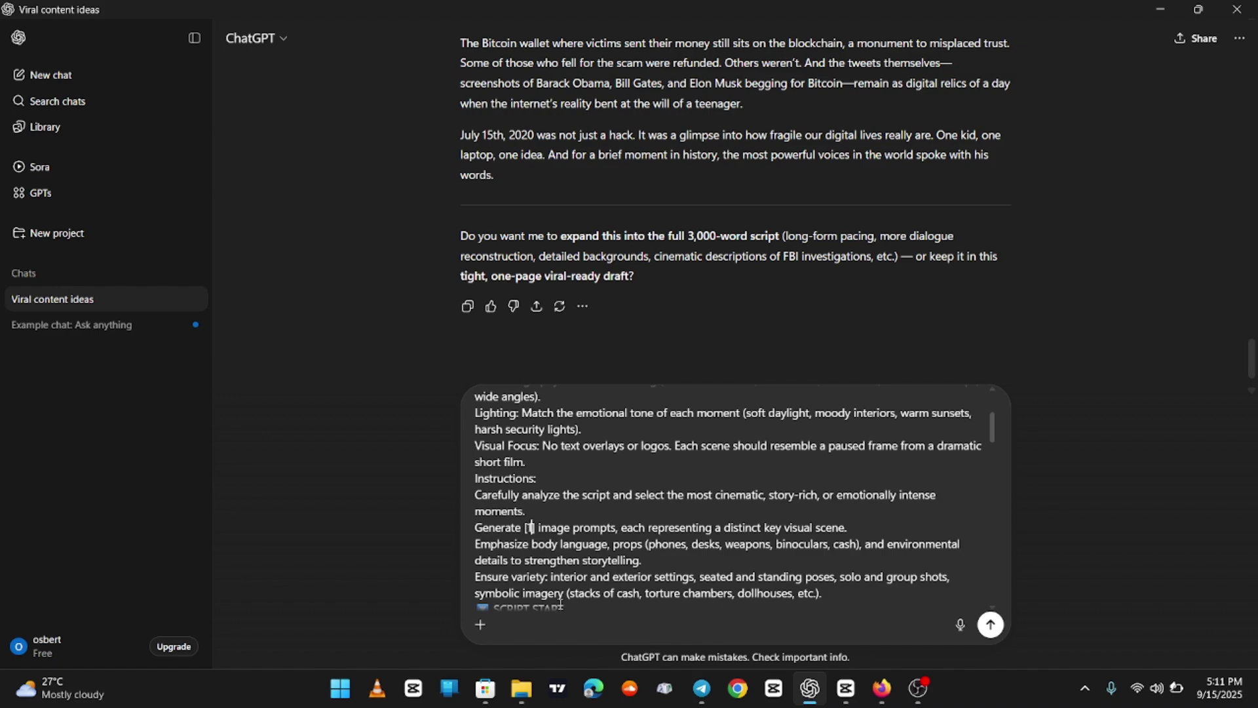
{"action": "scroll", "coordinate": [861, 537], "scroll_direction": "up", "scroll_amount": 2}
{"action": "scroll", "coordinate": [862, 536], "scroll_direction": "up", "scroll_amount": 3}
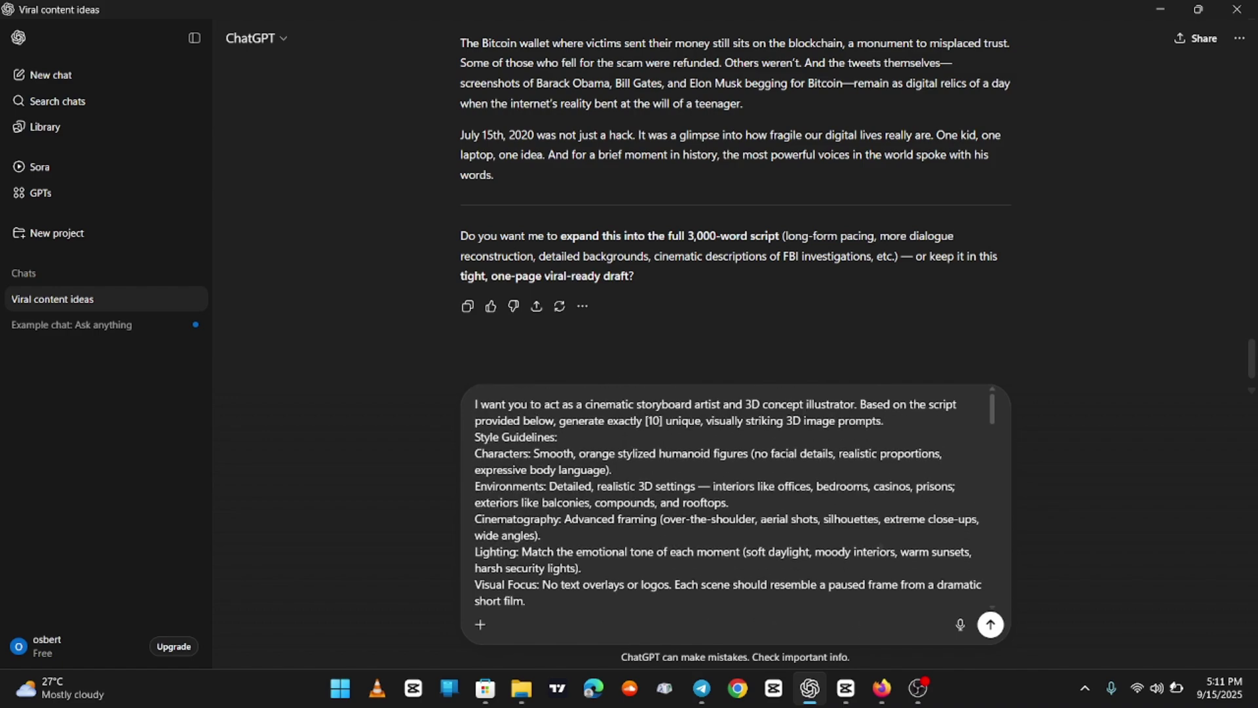
{"action": "key", "text": "Return"}
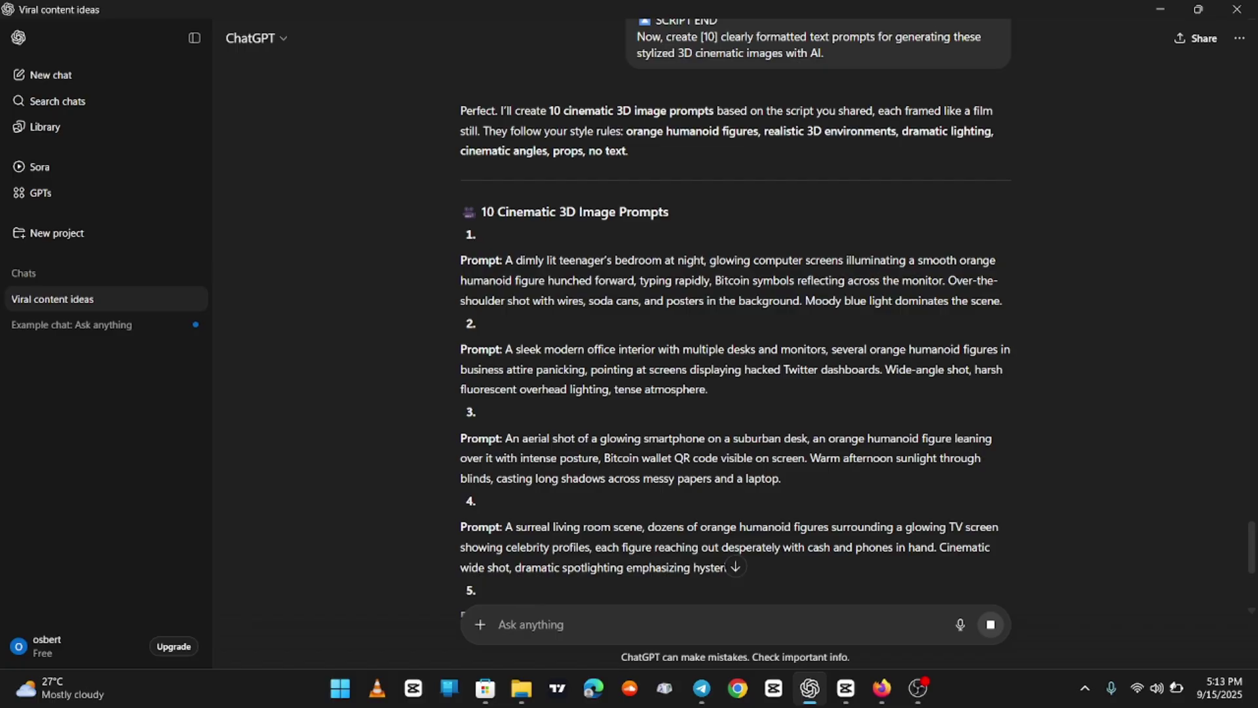
Step: Scroll through the ten generated 3D image prompts and back up to prompt 1
{"action": "scroll", "coordinate": [734, 308], "scroll_direction": "down", "scroll_amount": 6}
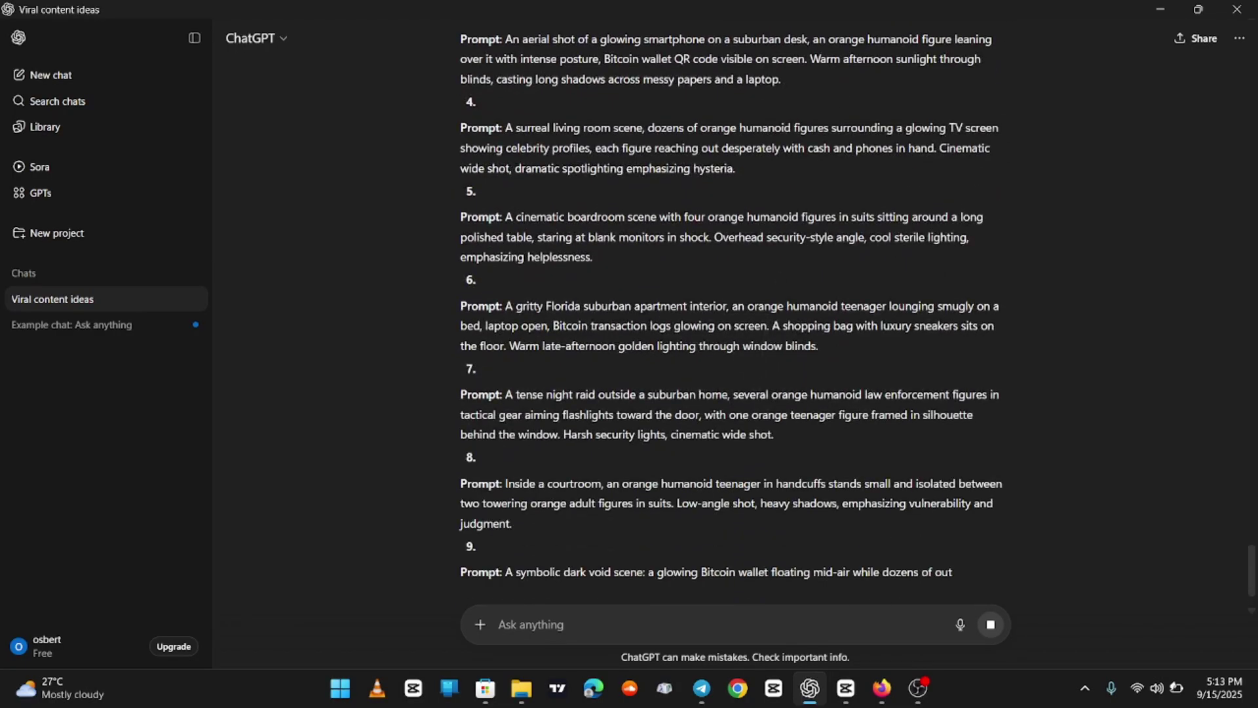
{"action": "scroll", "coordinate": [734, 308], "scroll_direction": "down", "scroll_amount": 1}
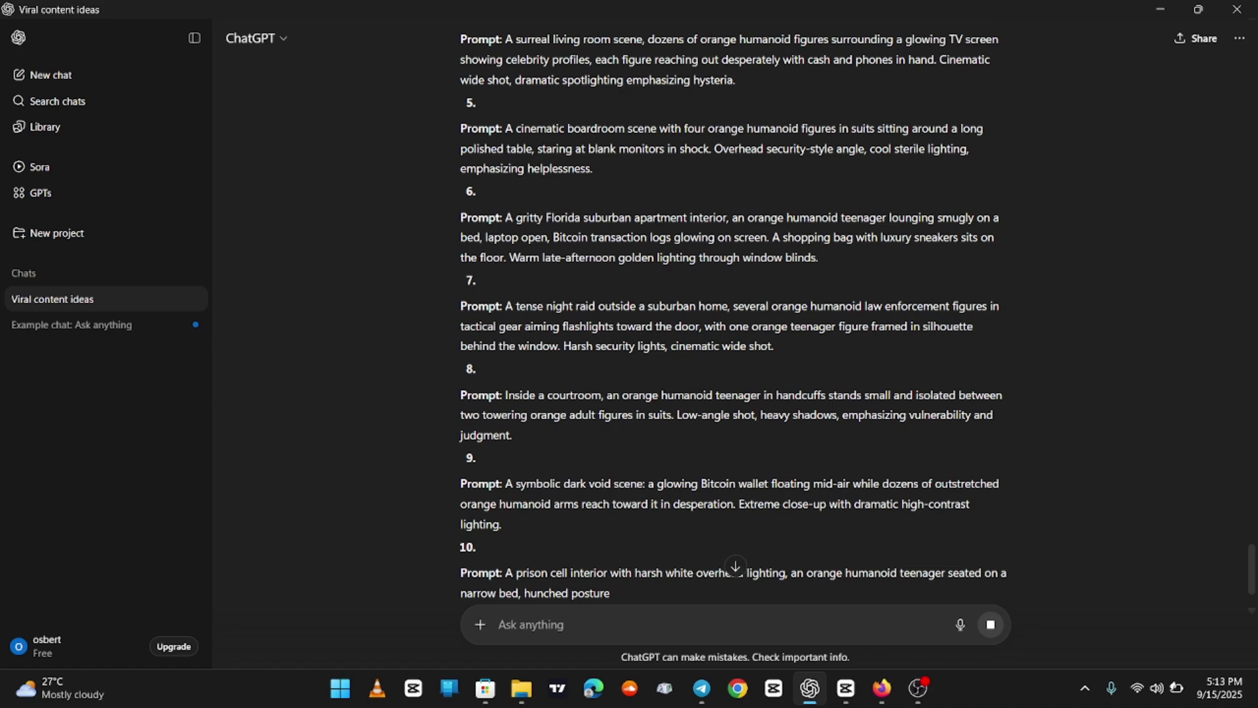
{"action": "scroll", "coordinate": [734, 308], "scroll_direction": "down", "scroll_amount": 3}
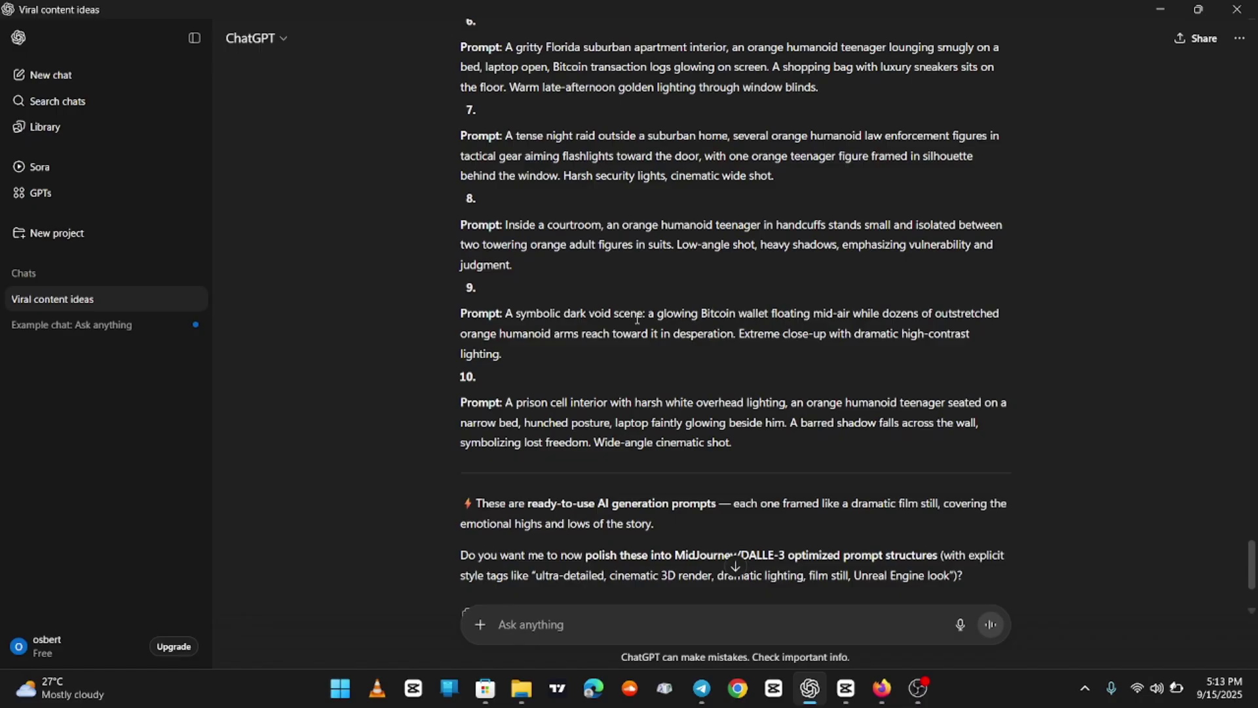
{"action": "scroll", "coordinate": [733, 315], "scroll_direction": "up", "scroll_amount": 15}
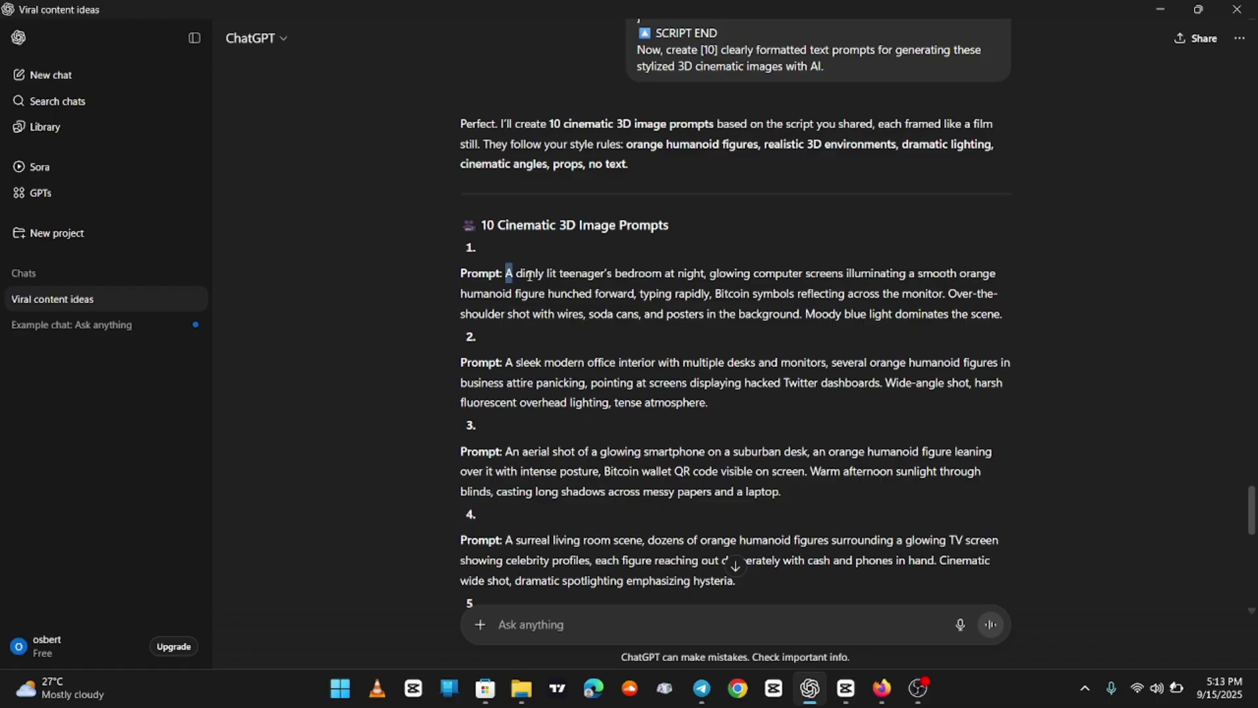
Step: Generate an image from prompt 1, the dimly lit bedroom scene, with a 16:9 ratio
{"action": "left_click_drag", "start_coordinate": [530, 275], "coordinate": [1007, 315]}
{"action": "key", "text": "ctrl+c"}
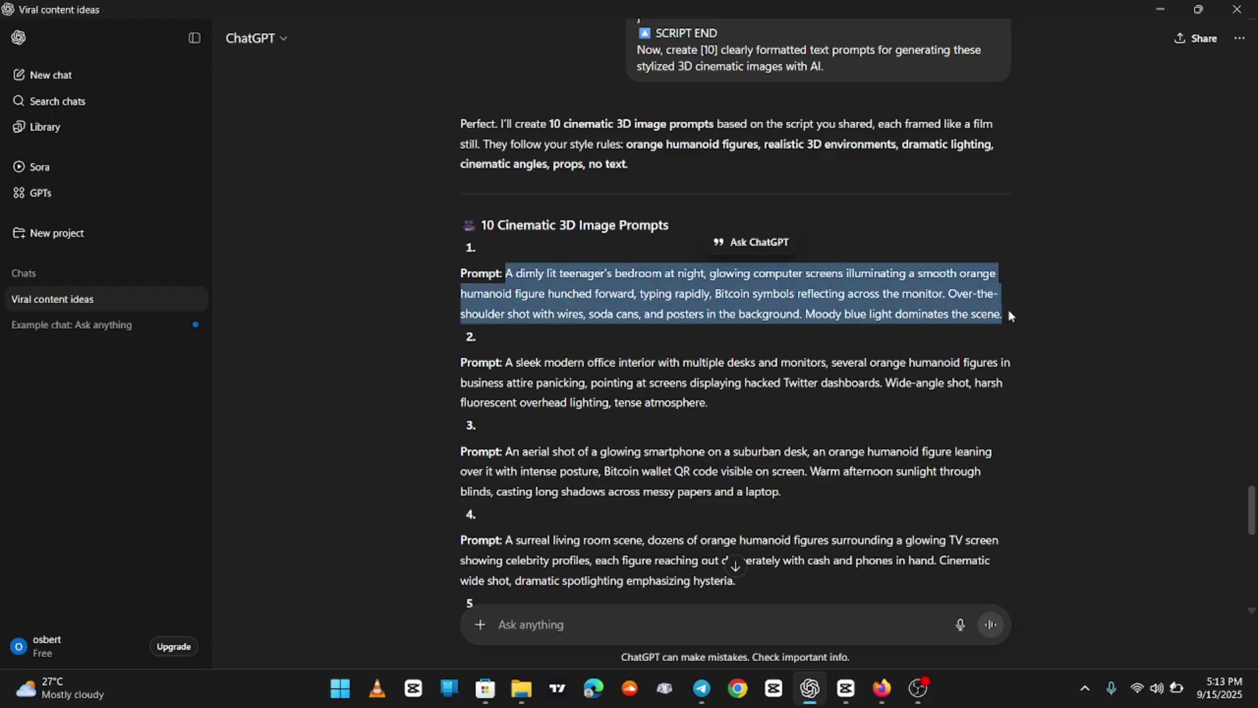
{"action": "left_click", "coordinate": [480, 624]}
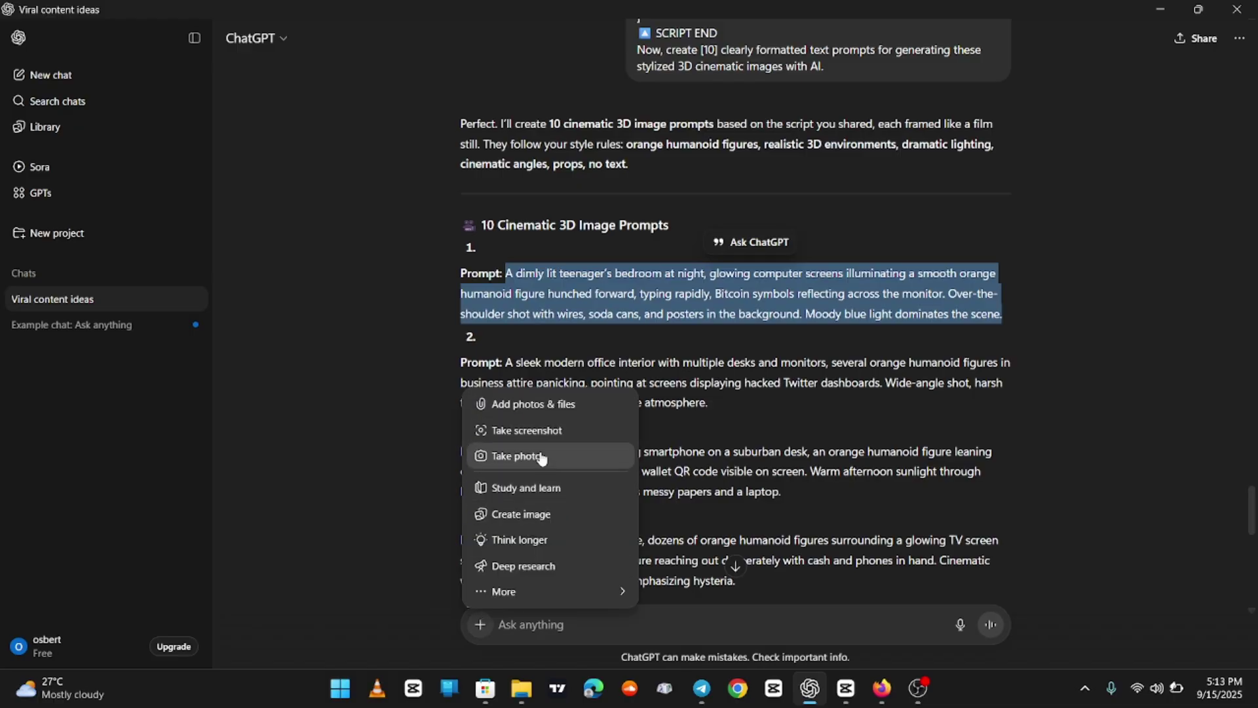
{"action": "left_click", "coordinate": [532, 515]}
{"action": "scroll", "coordinate": [529, 508], "scroll_direction": "down", "scroll_amount": 10}
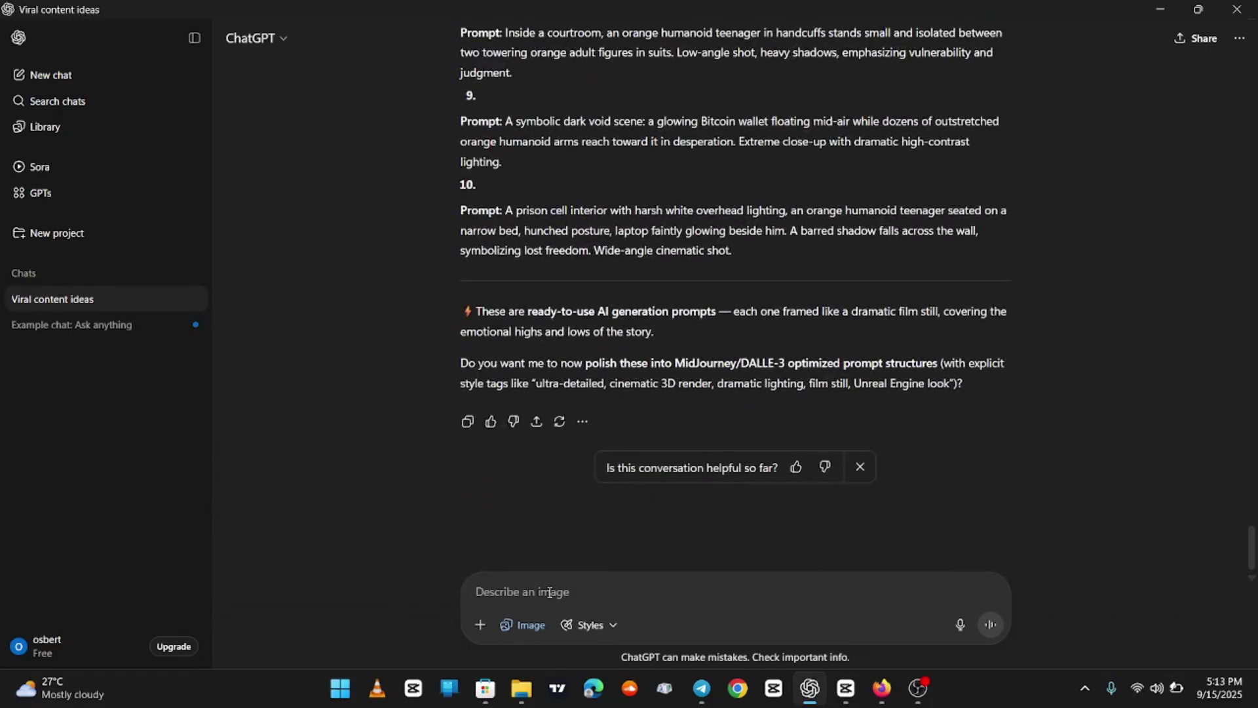
{"action": "key", "text": "ctrl+v"}
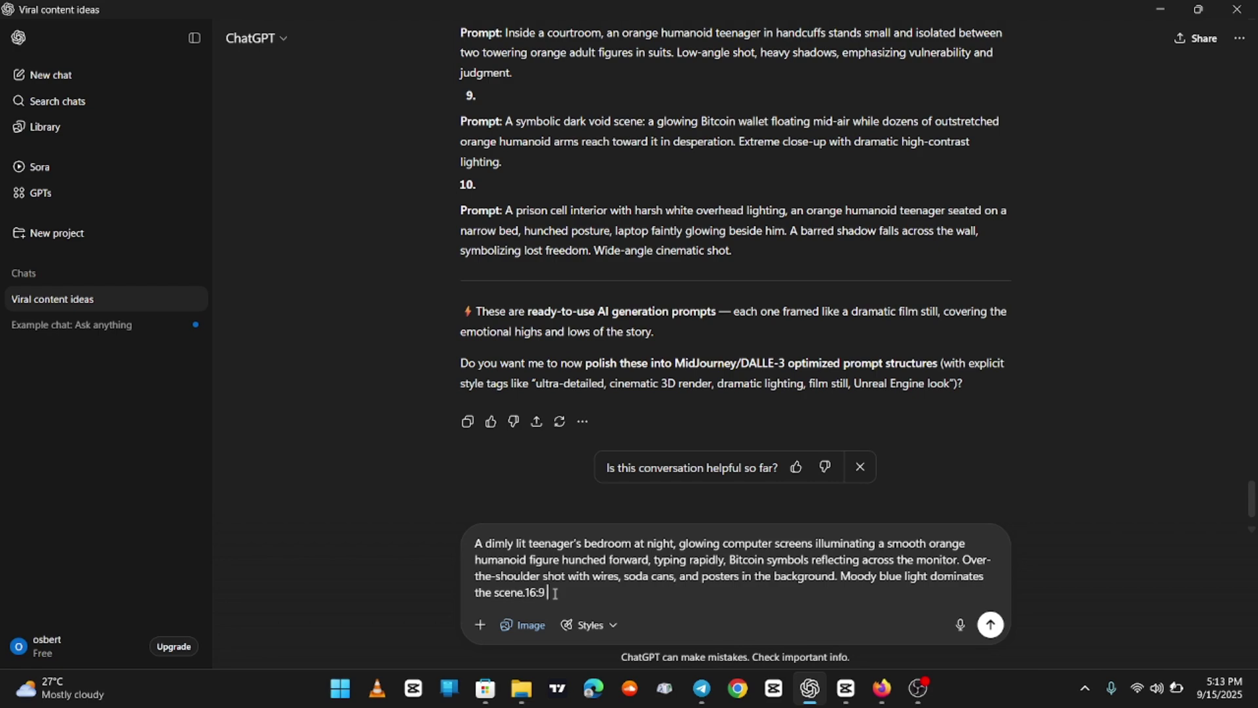
{"action": "type", "text": "ratio"}
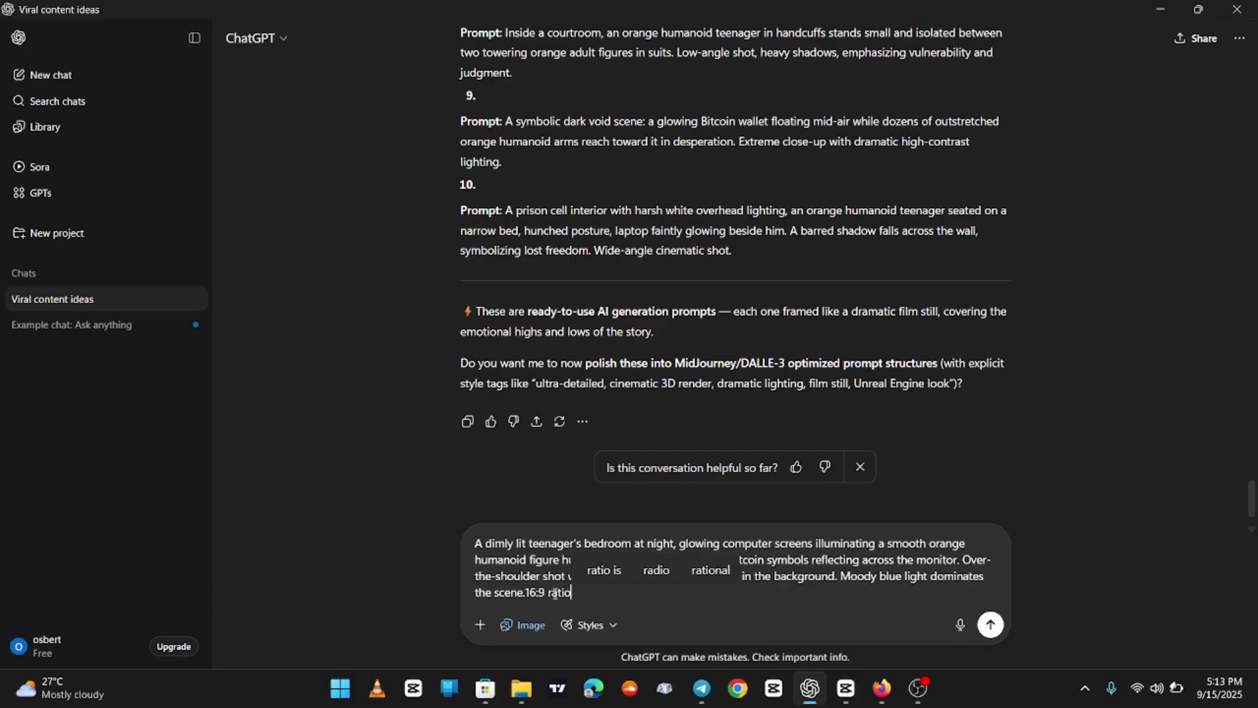
{"action": "left_click", "coordinate": [999, 624]}
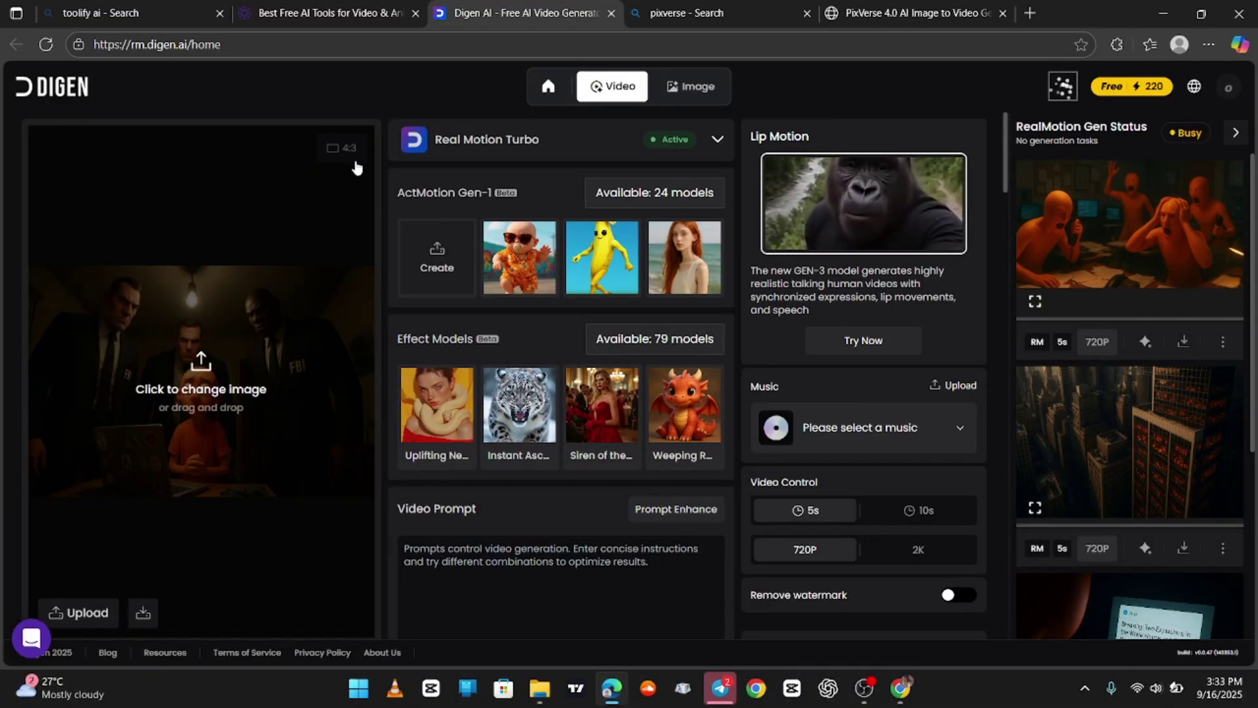
Step: Crop the agents-and-orange-boy image to 16:9 and generate a video from it
{"action": "left_click", "coordinate": [347, 154]}
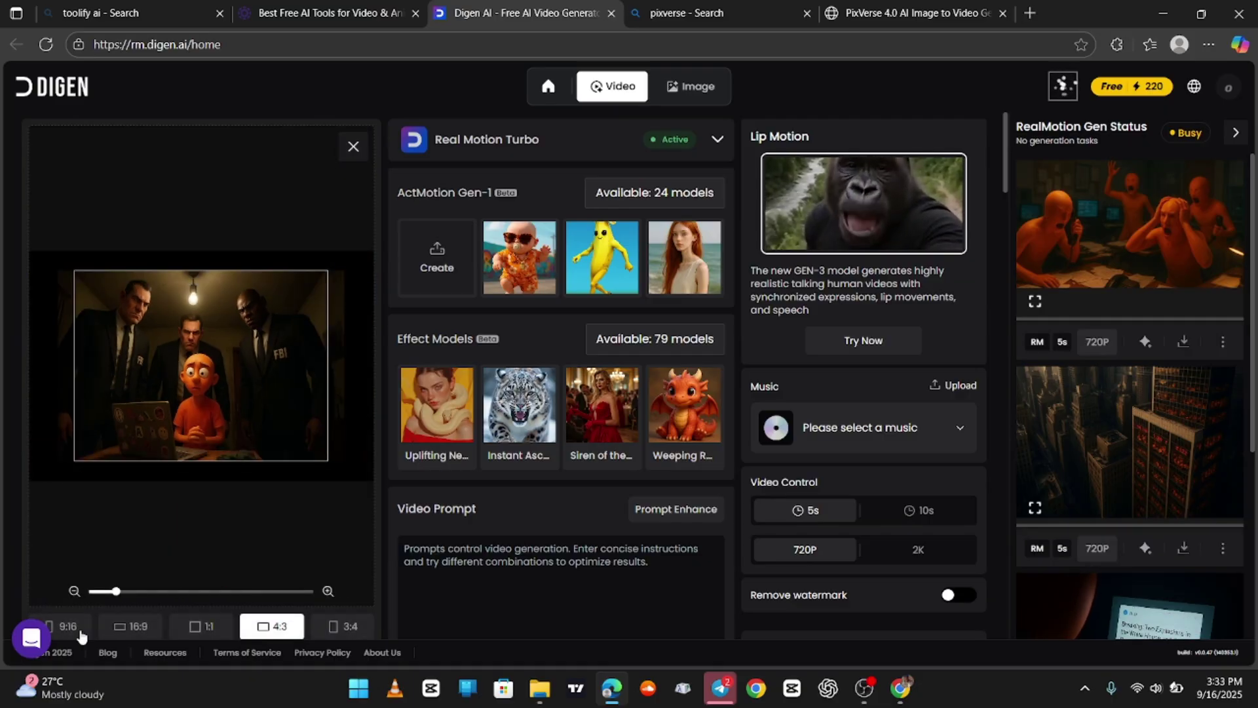
{"action": "left_click", "coordinate": [118, 627]}
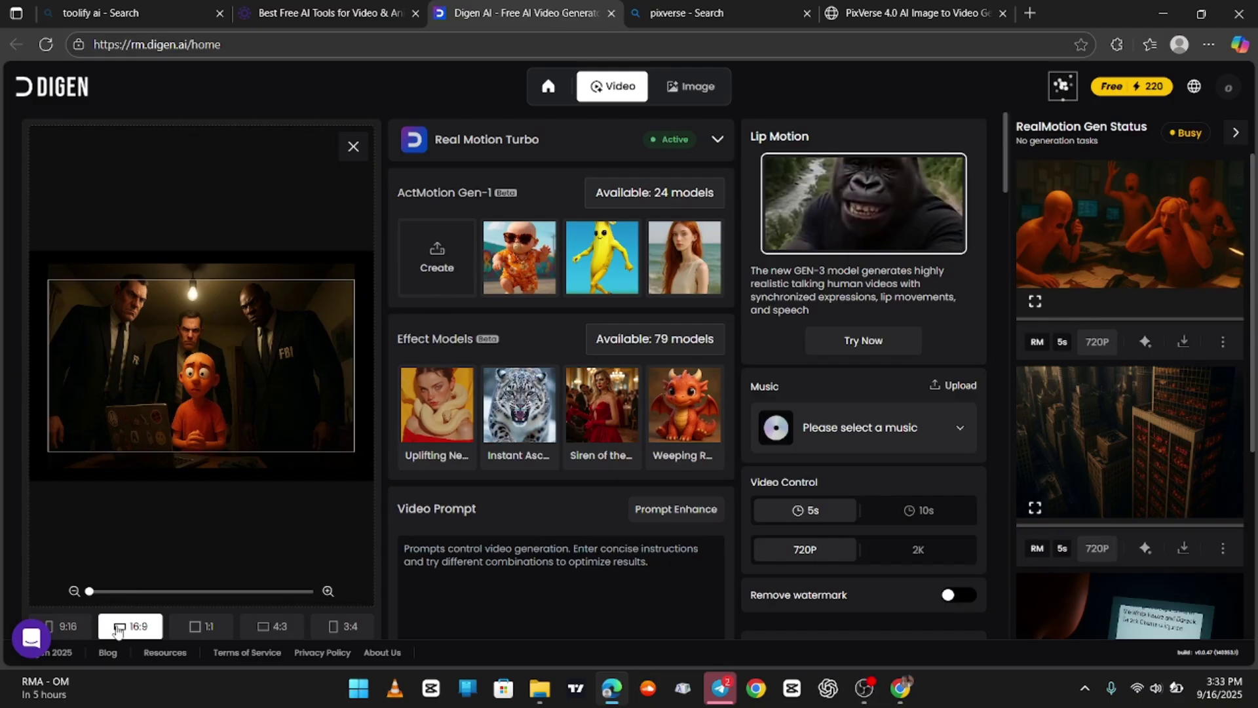
{"action": "scroll", "coordinate": [348, 559], "scroll_direction": "down", "scroll_amount": 4}
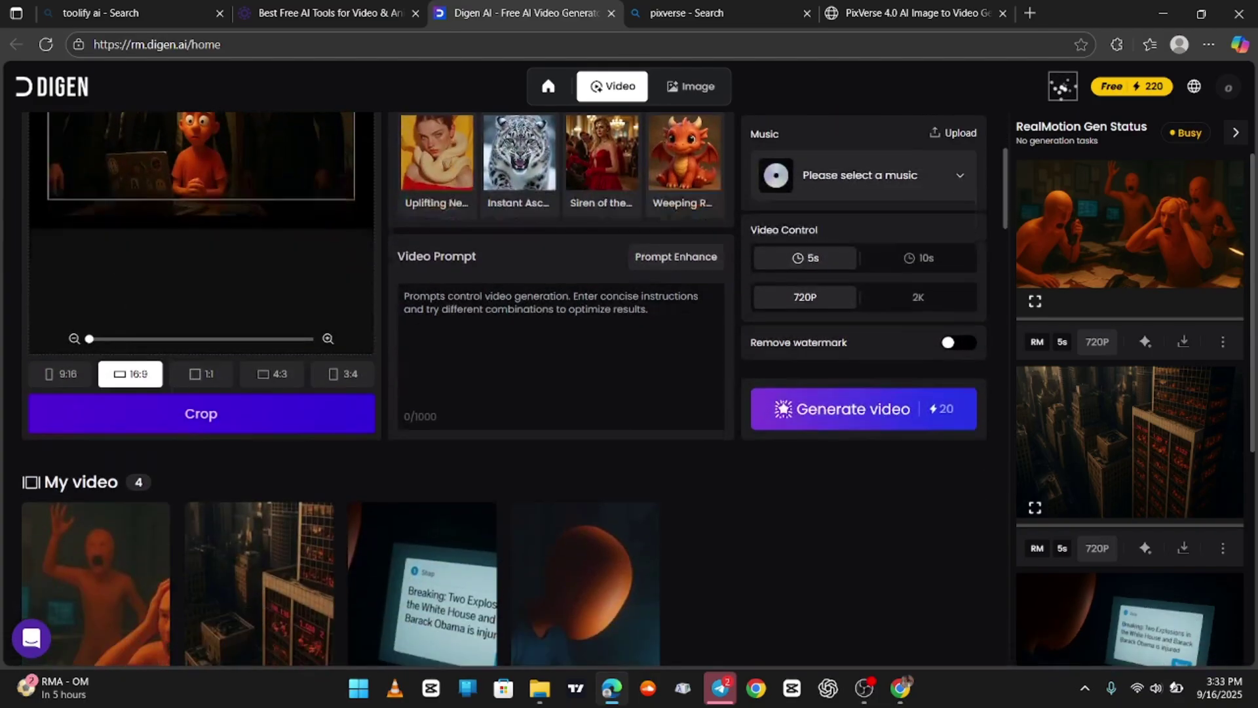
{"action": "left_click", "coordinate": [206, 410]}
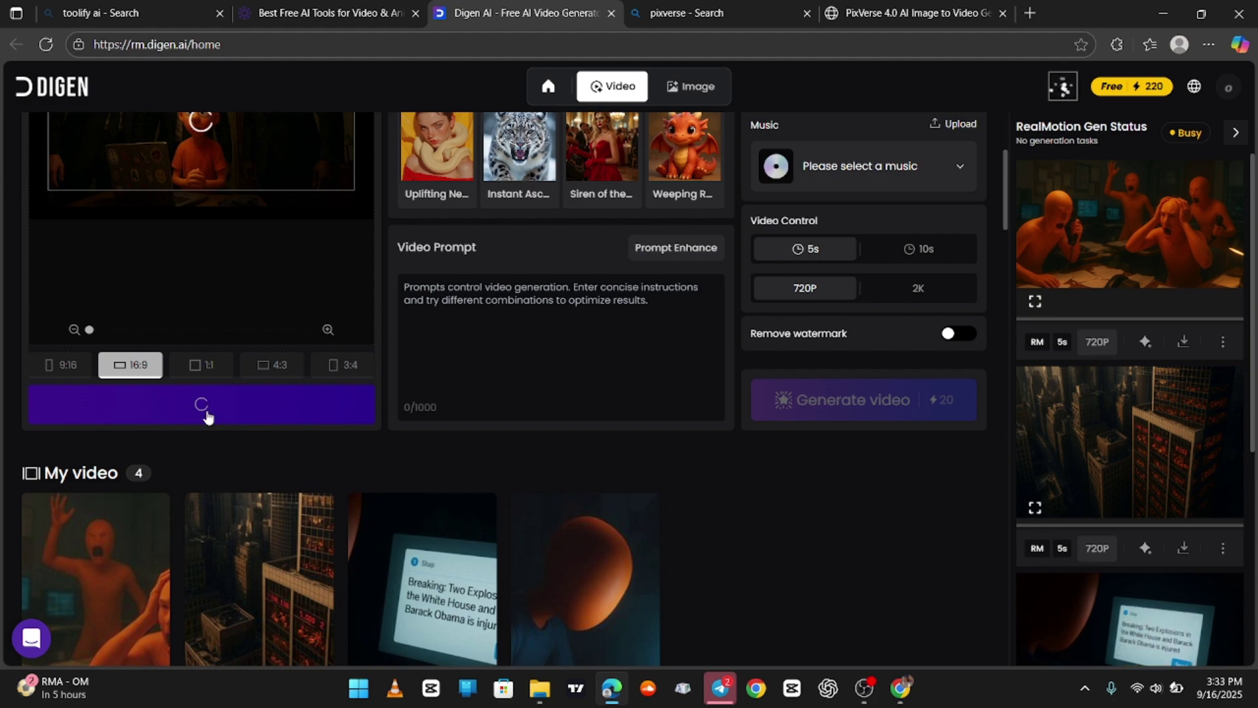
{"action": "scroll", "coordinate": [206, 416], "scroll_direction": "up", "scroll_amount": 2}
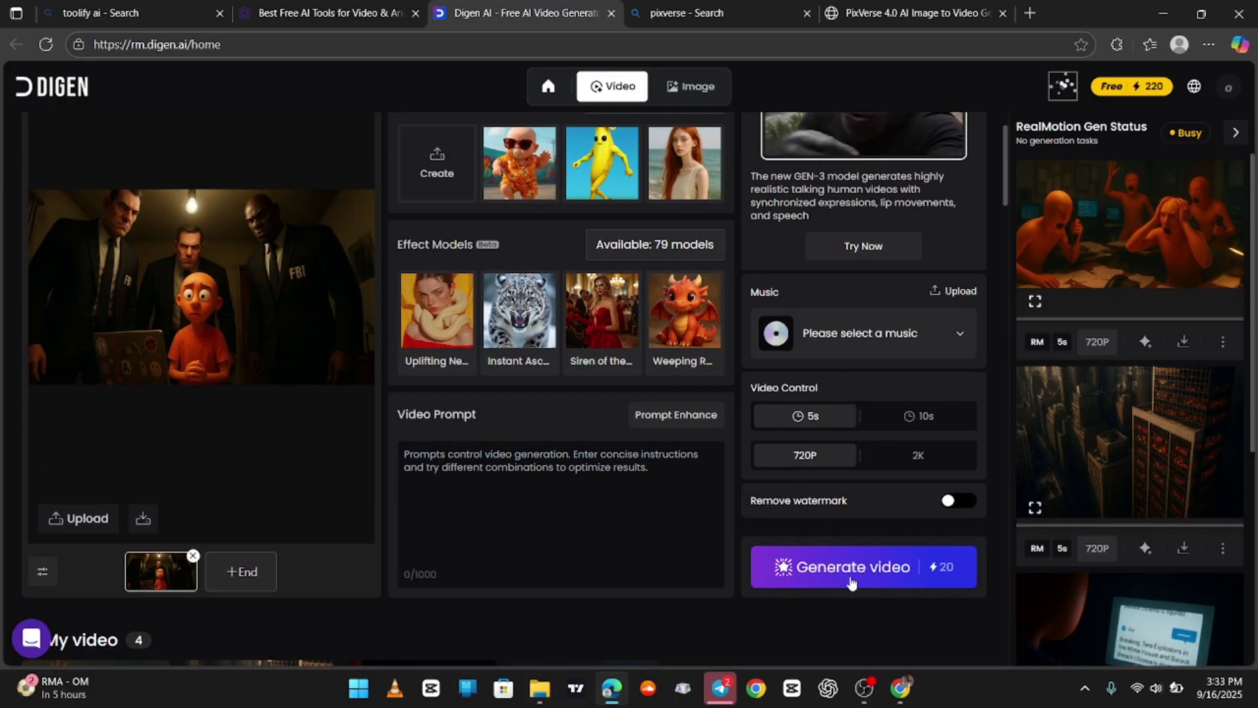
{"action": "left_click", "coordinate": [851, 580]}
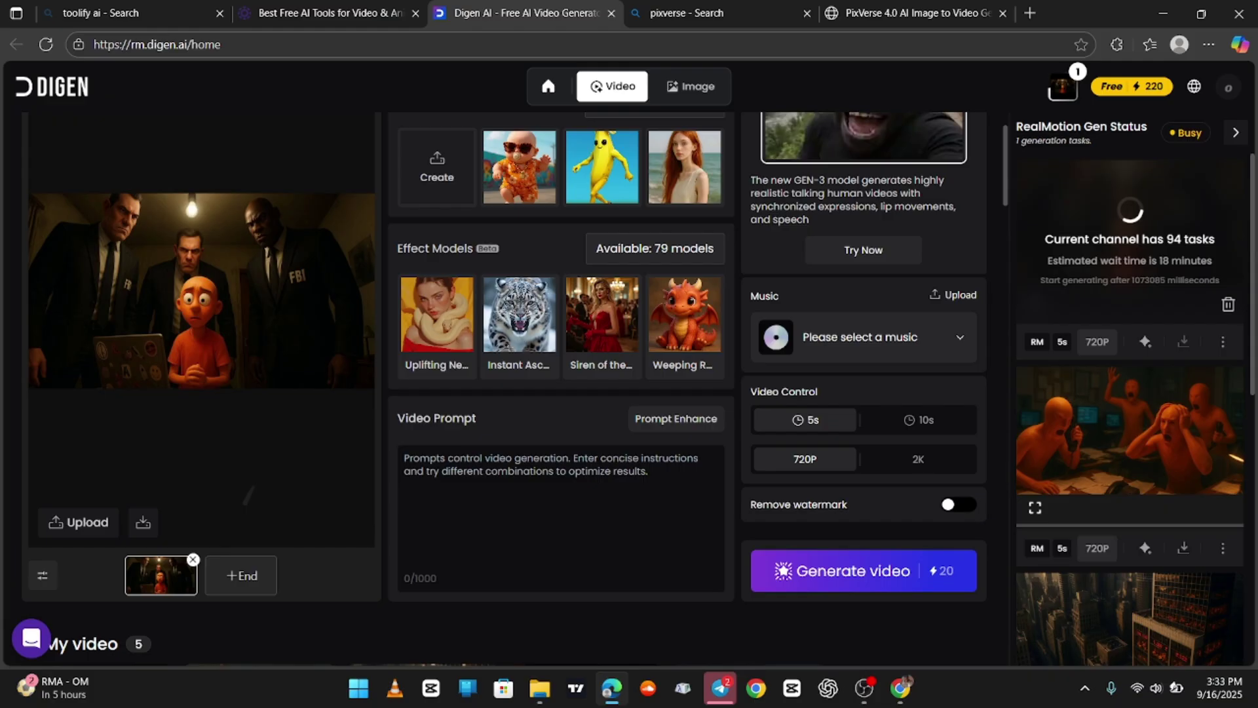
Step: Preview the generated orange-figures video full size, then close it
{"action": "scroll", "coordinate": [562, 602], "scroll_direction": "up", "scroll_amount": 2}
{"action": "mouse_move", "coordinate": [629, 423]}
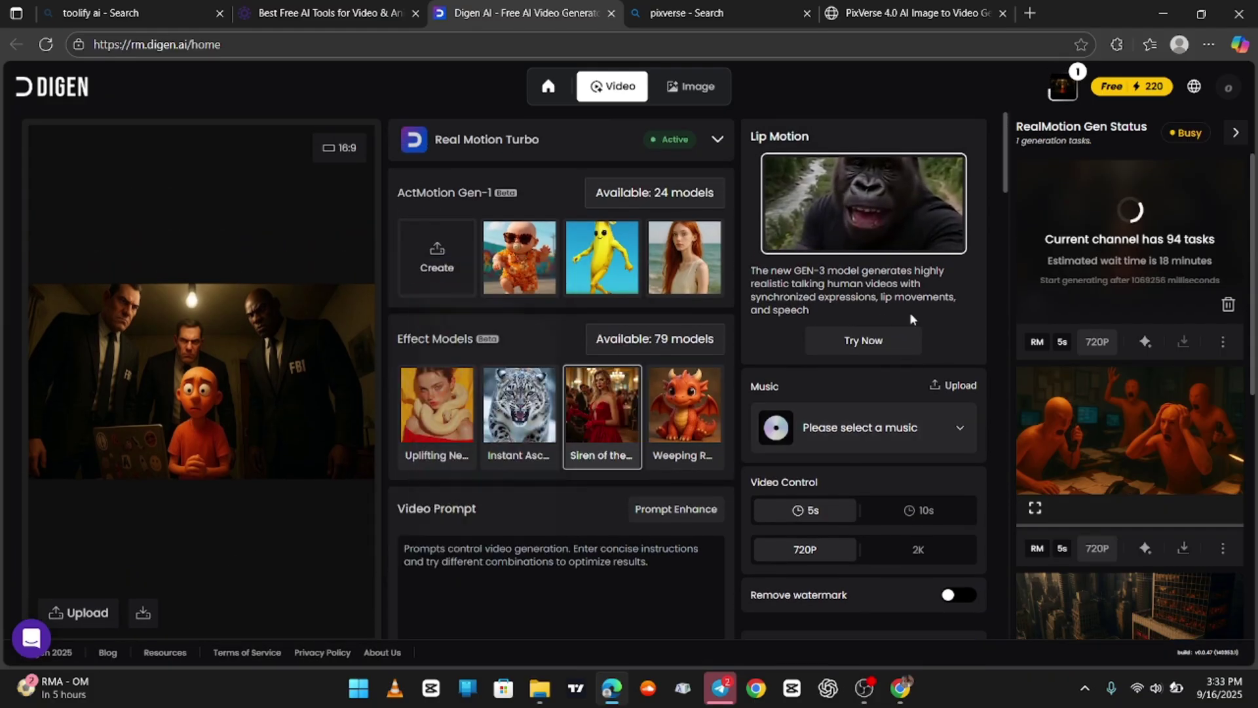
{"action": "left_click", "coordinate": [1034, 508]}
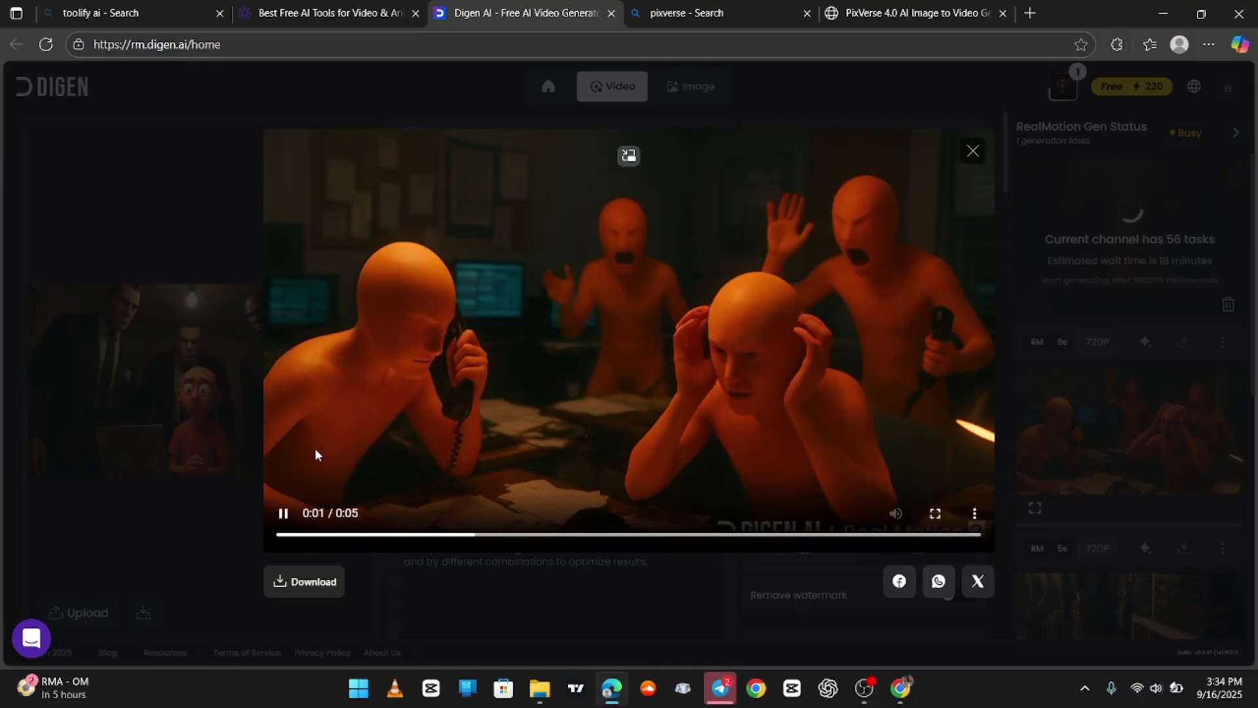
{"action": "left_click", "coordinate": [972, 152]}
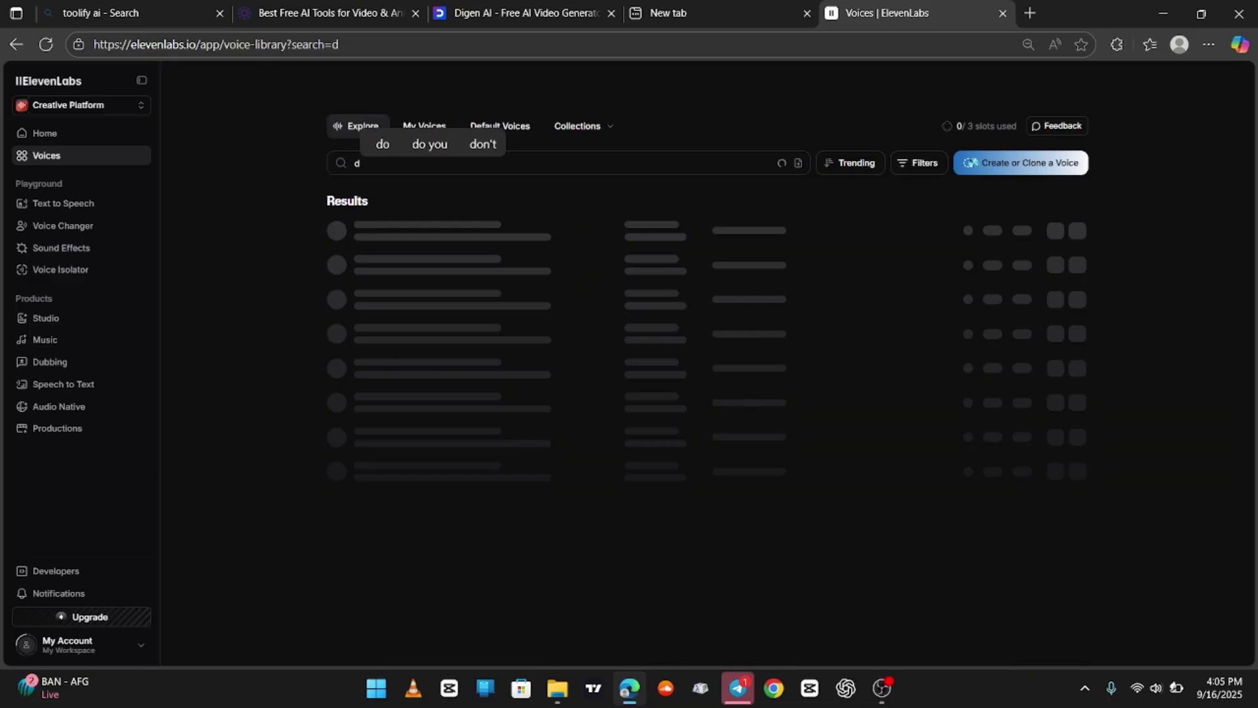
Step: Search the voice library for 'deep', add Dan Deep to My Voices, and preview it
{"action": "type", "text": "e"}
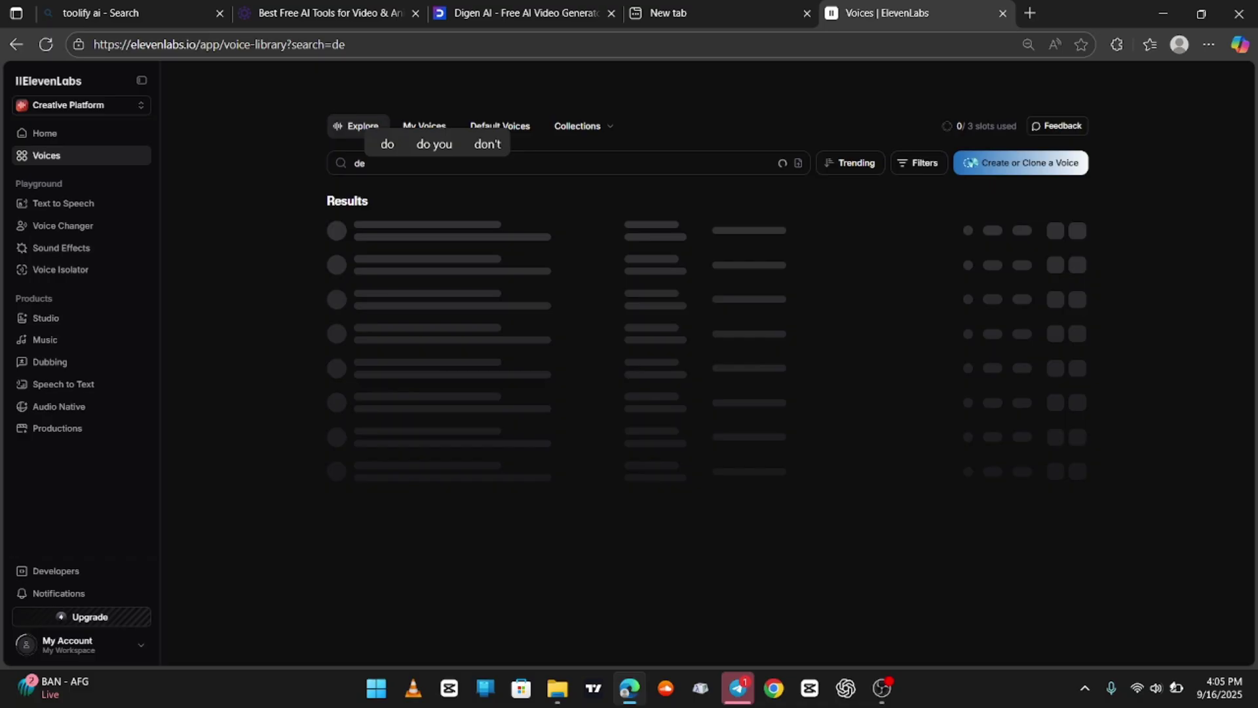
{"action": "type", "text": "ep"}
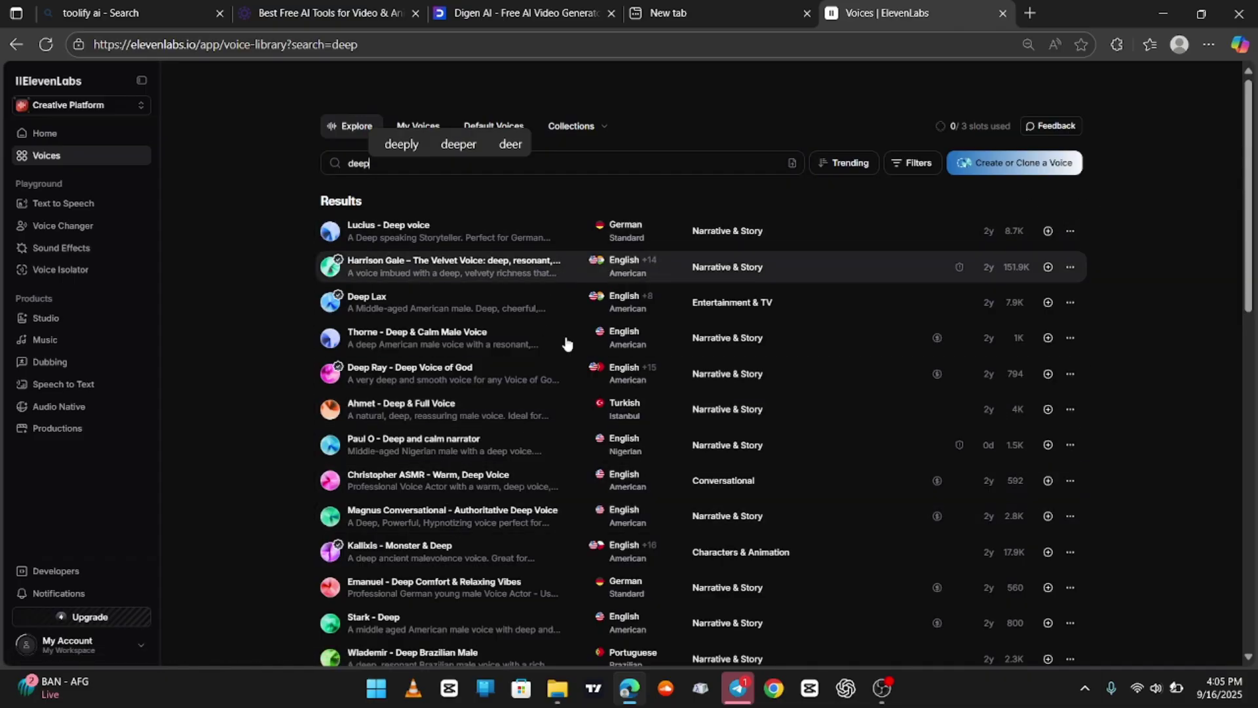
{"action": "scroll", "coordinate": [601, 239], "scroll_direction": "down", "scroll_amount": 5}
{"action": "scroll", "coordinate": [601, 239], "scroll_direction": "up", "scroll_amount": 5}
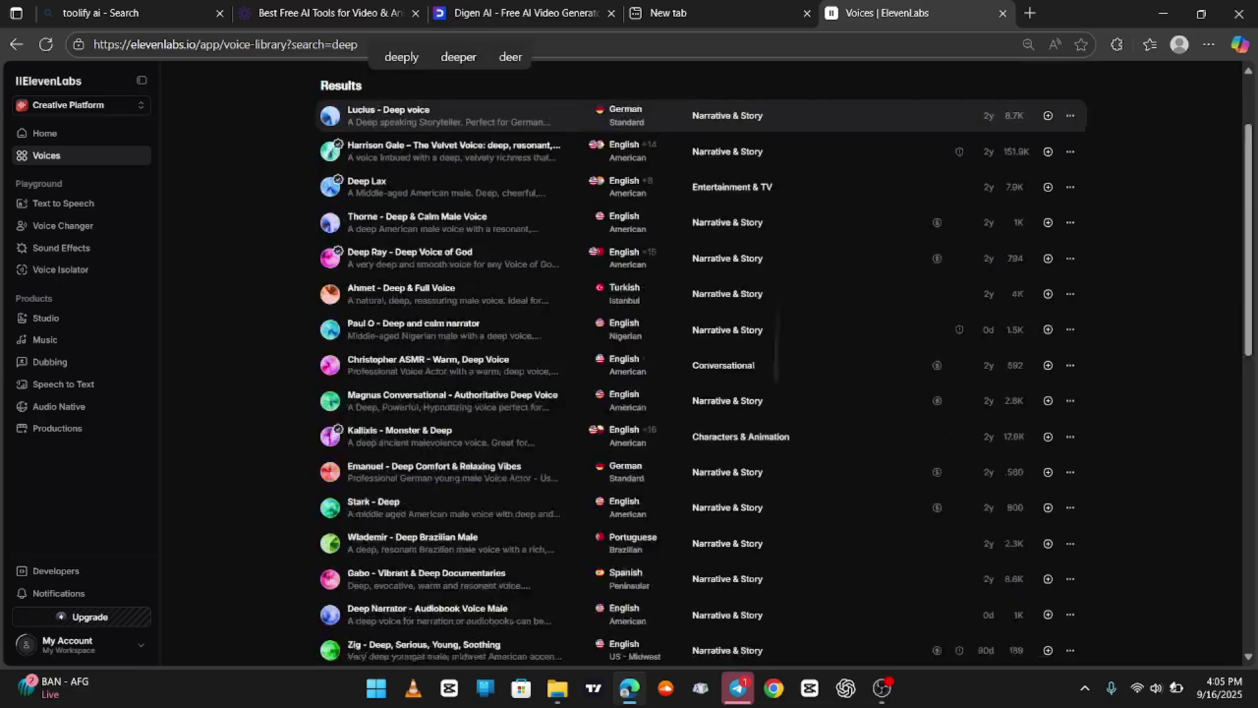
{"action": "scroll", "coordinate": [406, 81], "scroll_direction": "down", "scroll_amount": 1}
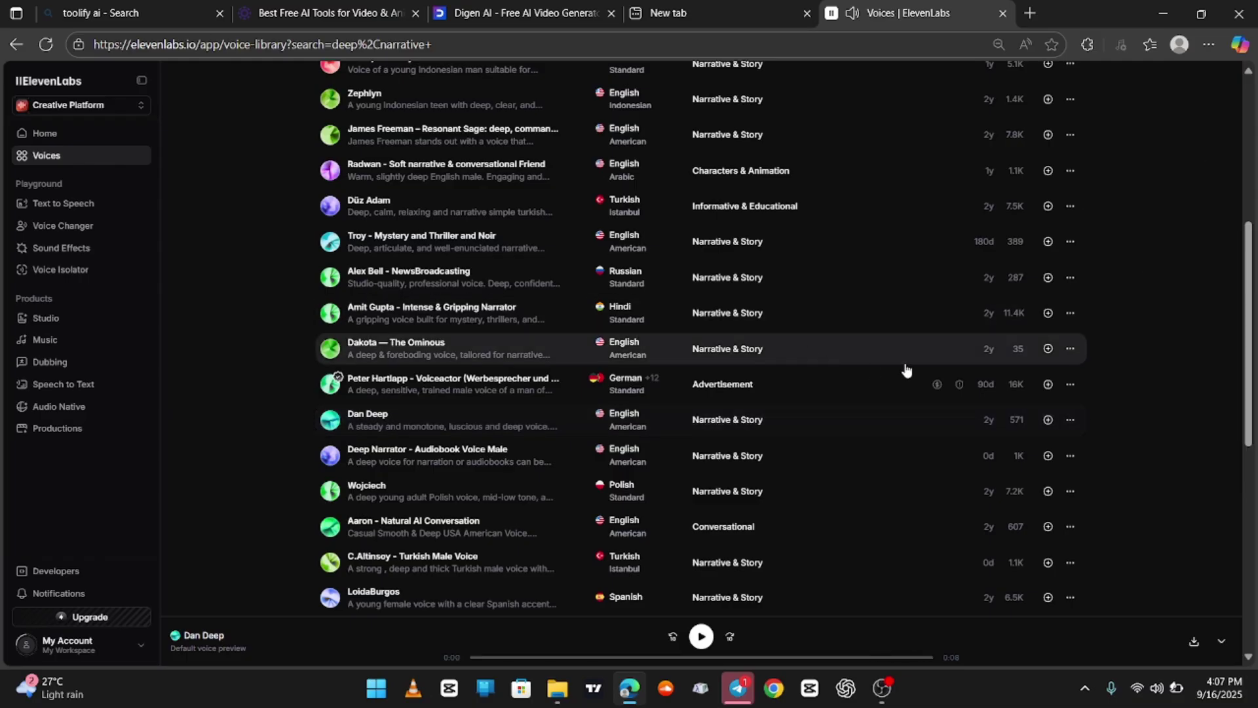
{"action": "left_click", "coordinate": [1048, 421]}
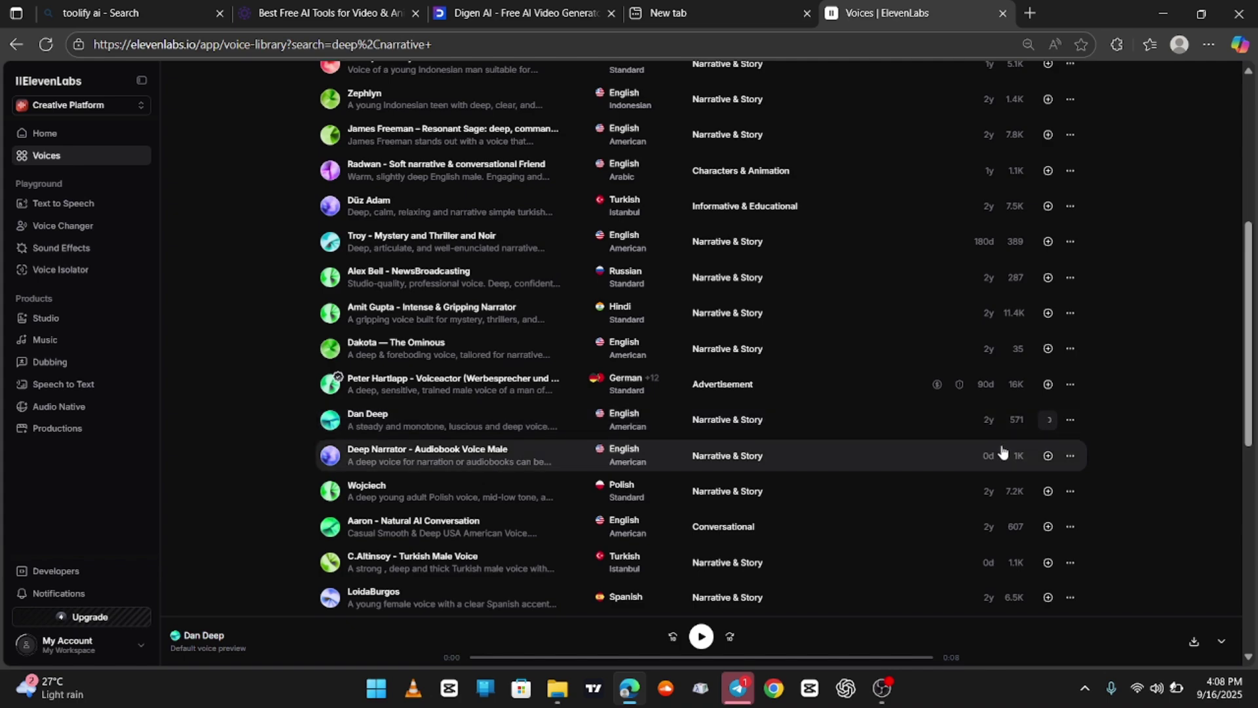
{"action": "left_click", "coordinate": [1072, 422]}
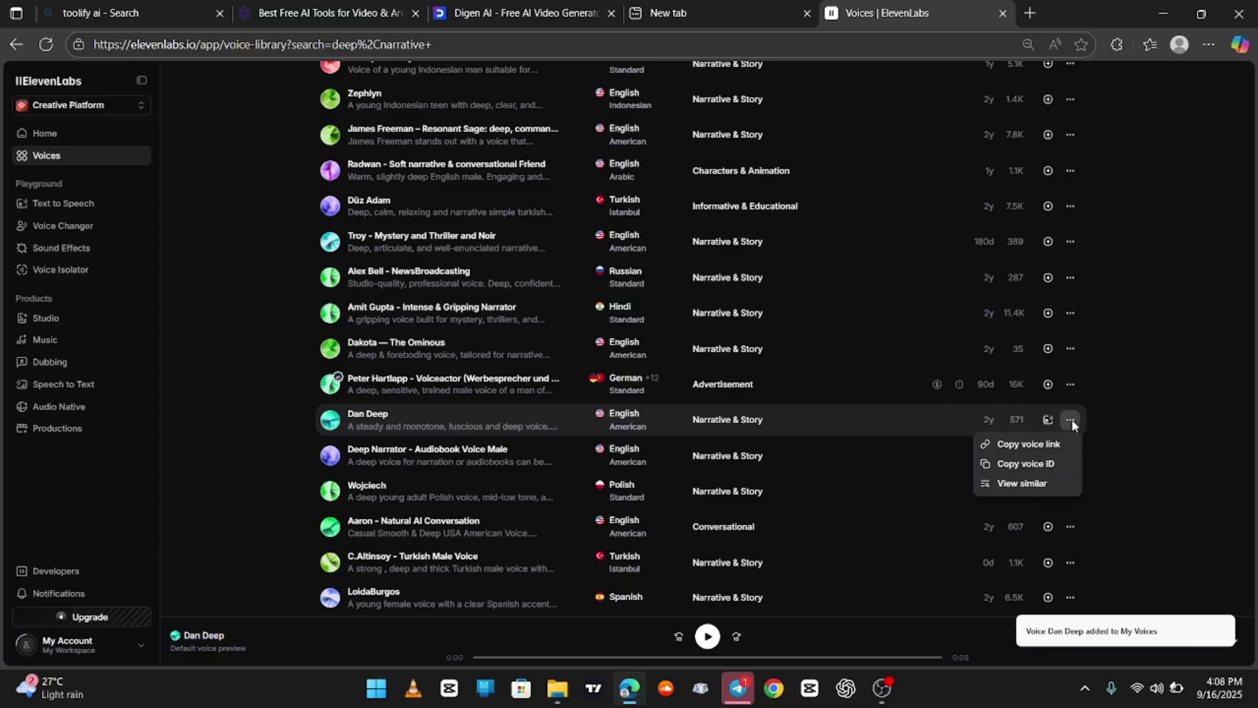
{"action": "left_click", "coordinate": [1072, 422]}
{"action": "left_click", "coordinate": [657, 419]}
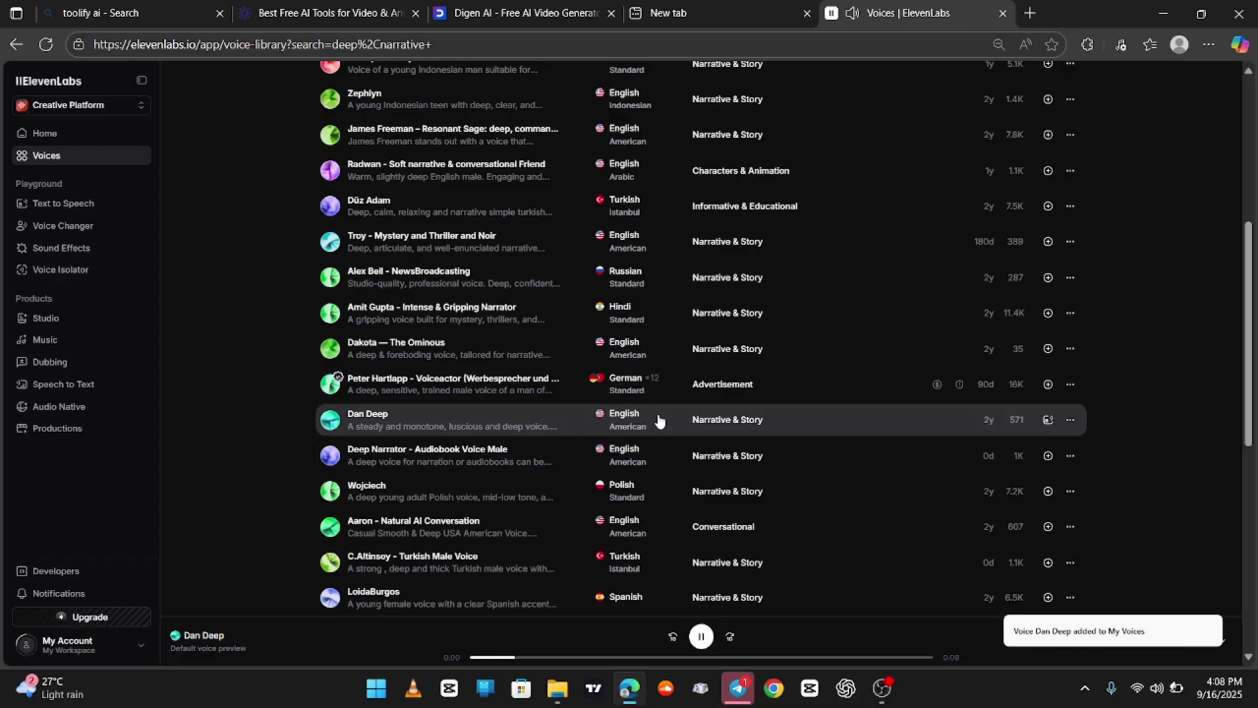
Step: Set Dan Deep as the Text to Speech voice
{"action": "left_click", "coordinate": [64, 203]}
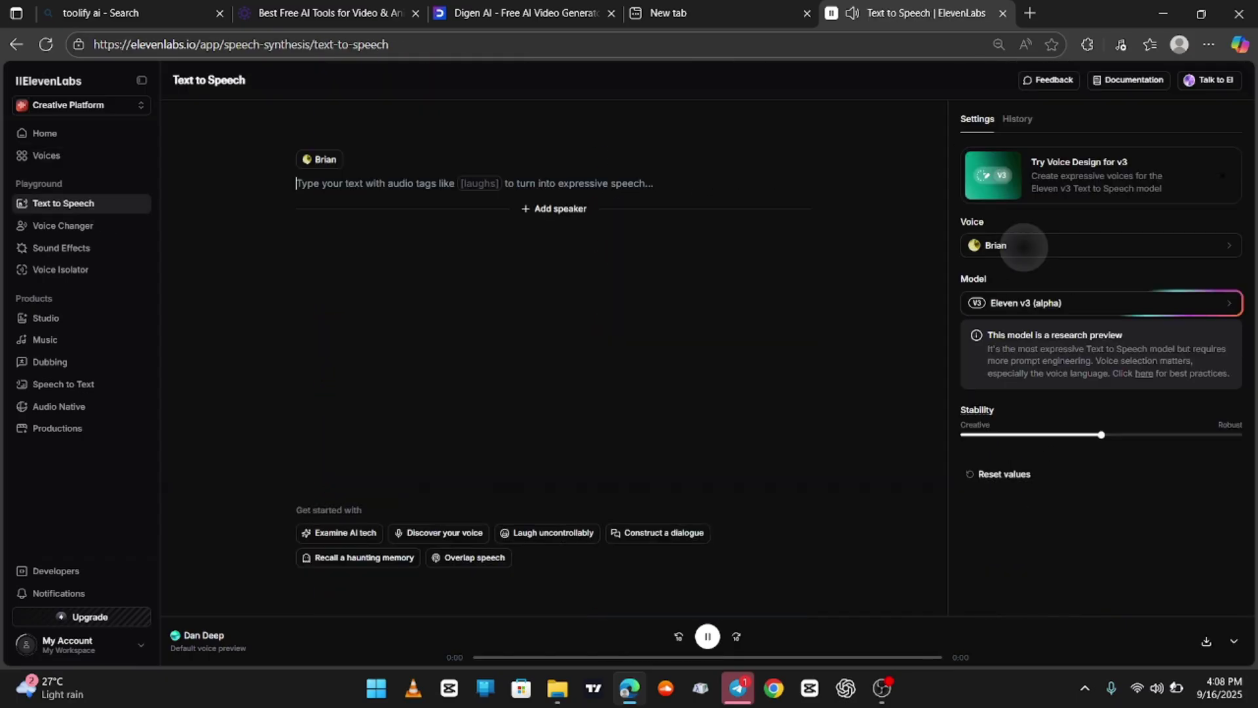
{"action": "left_click", "coordinate": [1027, 246]}
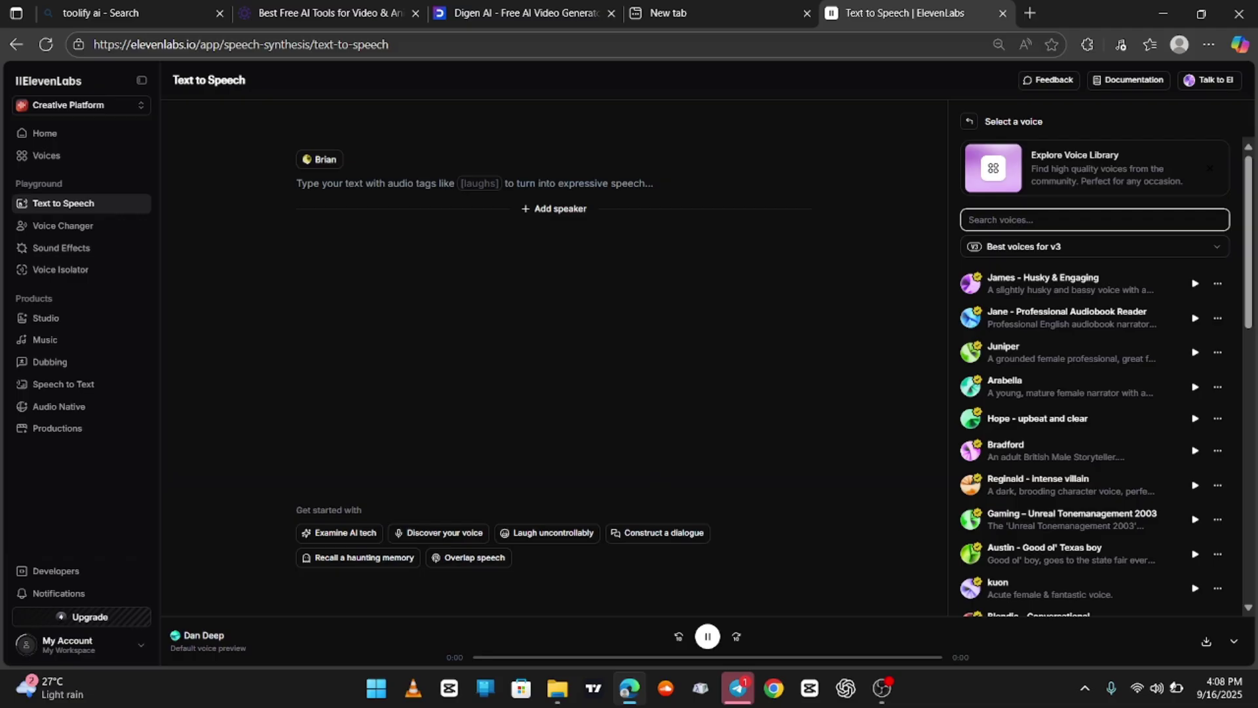
{"action": "type", "text": "dan"}
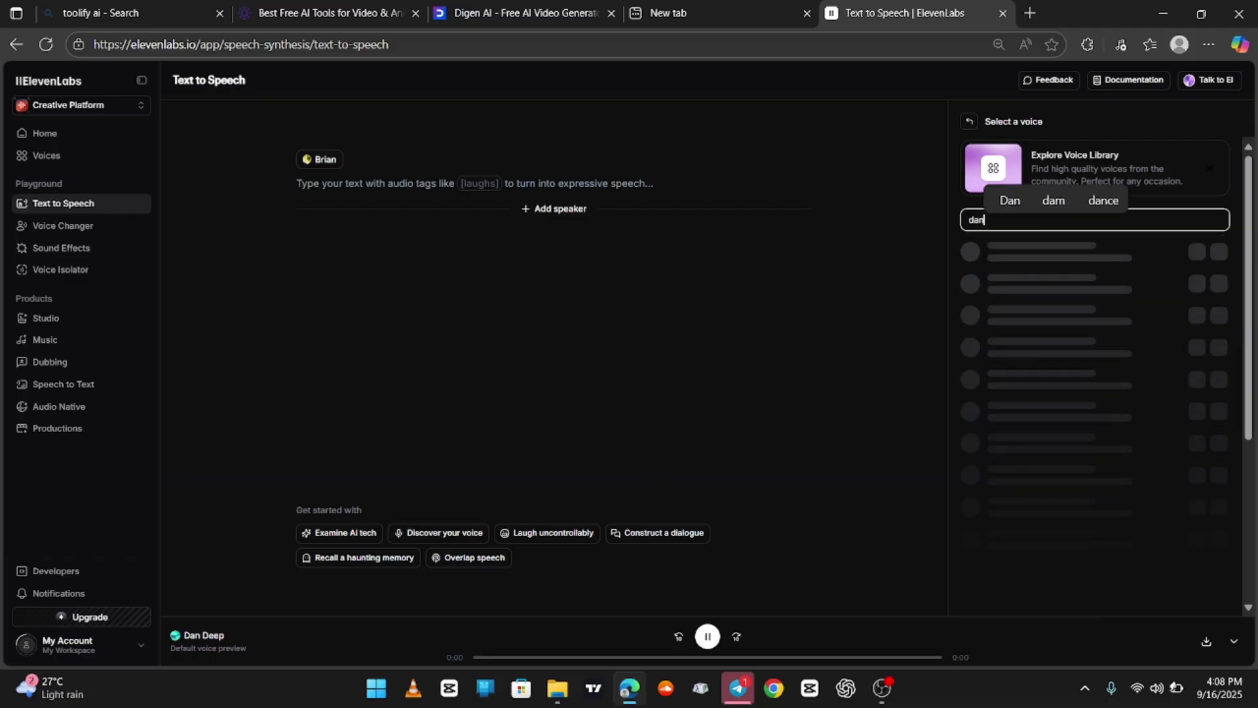
{"action": "key", "text": "Return"}
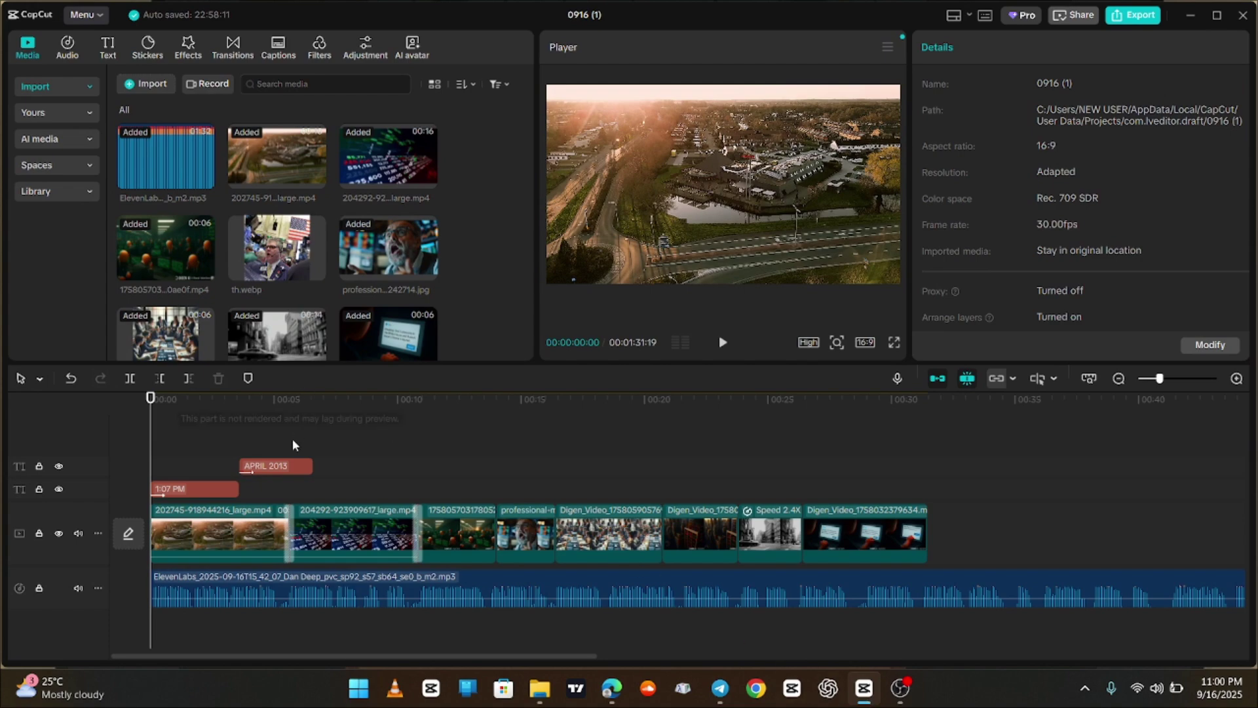
Step: Review the APRIL 2013 text clip, then move to 0:28 and select the 1:07 PM caption overlay
{"action": "left_click", "coordinate": [292, 466]}
{"action": "left_click_drag", "start_coordinate": [154, 456], "coordinate": [479, 486]}
{"action": "left_click", "coordinate": [811, 259]}
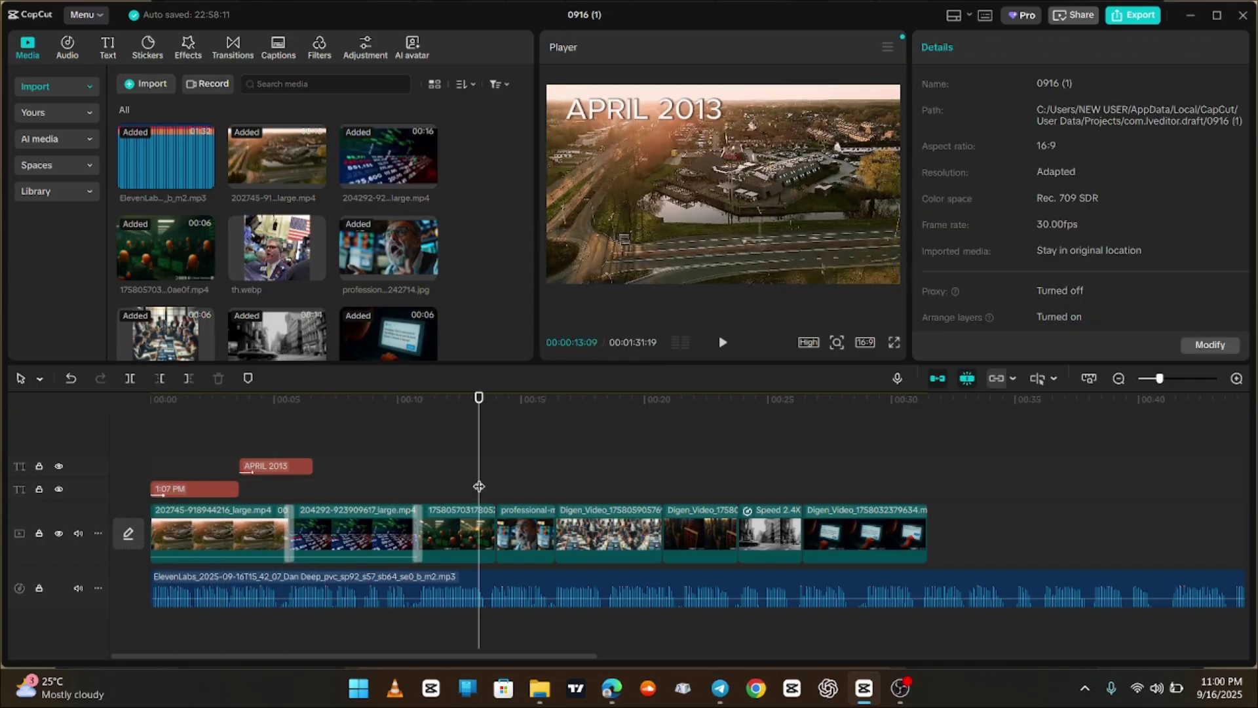